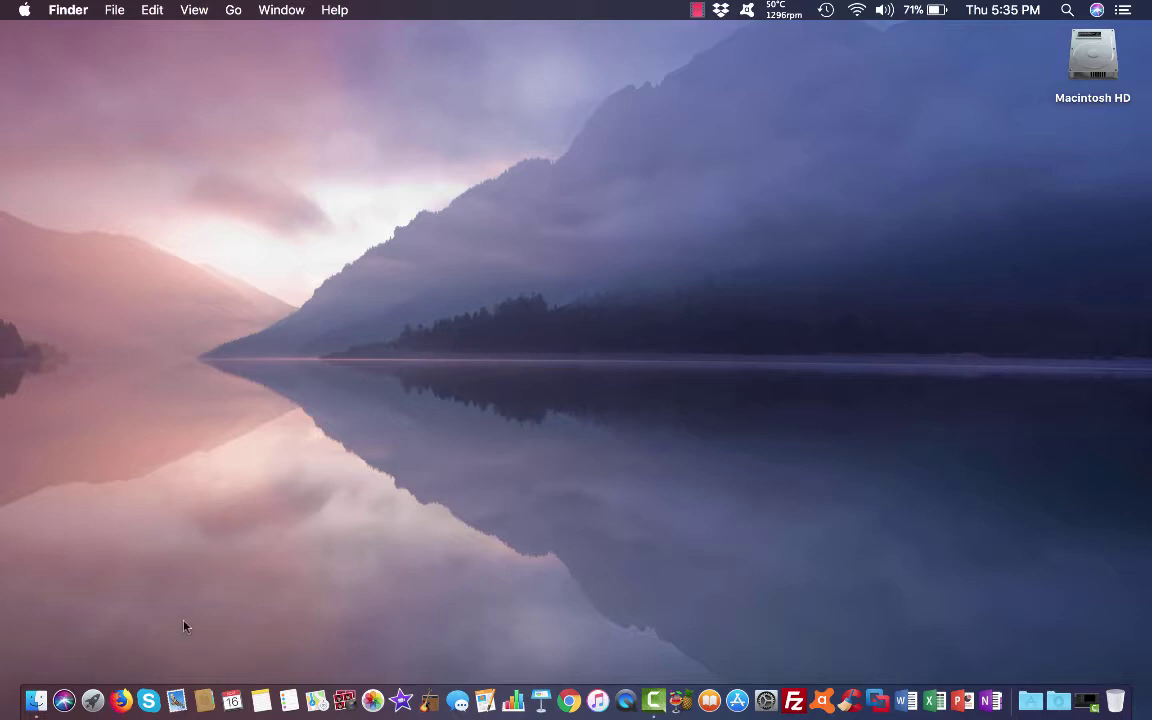
# Step: Launch Firefox and open its Preferences page
pyautogui.click(121, 701)
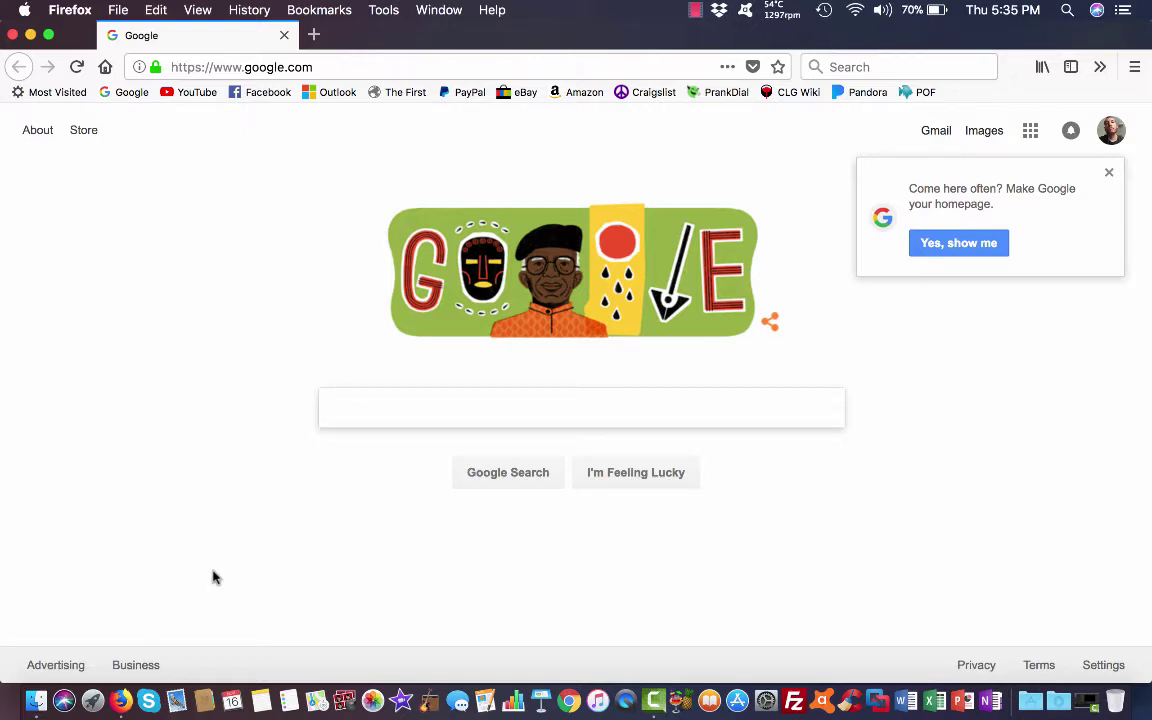
pyautogui.click(370, 9)
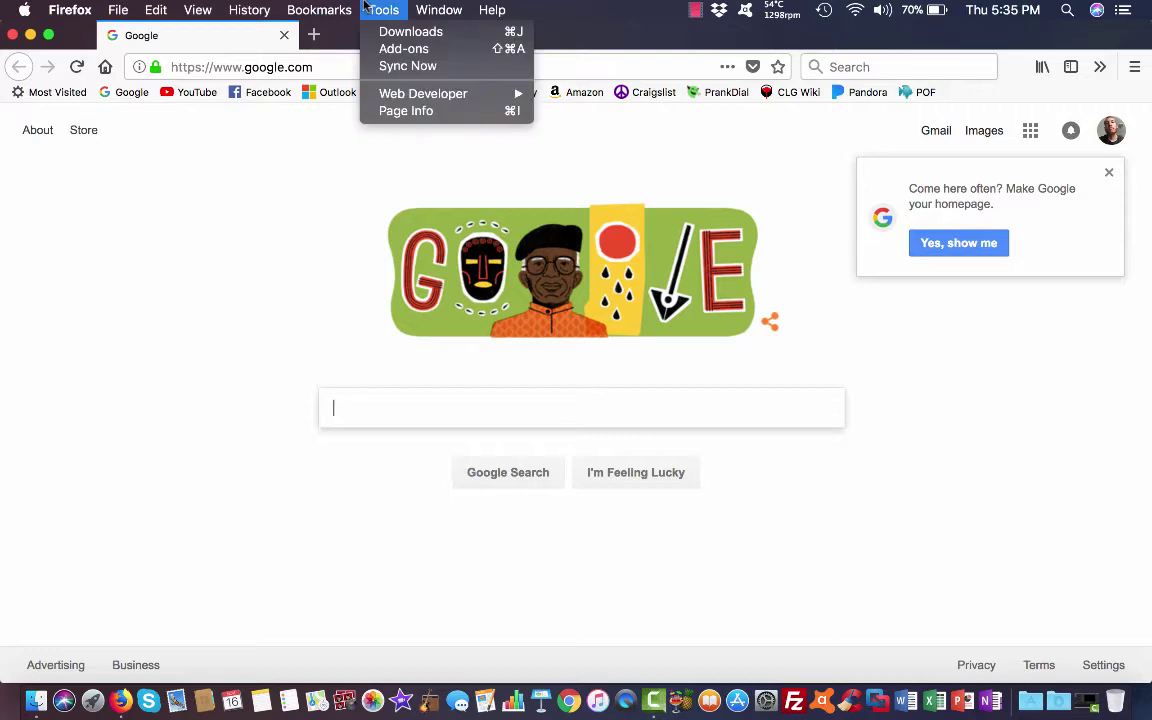
pyautogui.moveTo(86, 7)
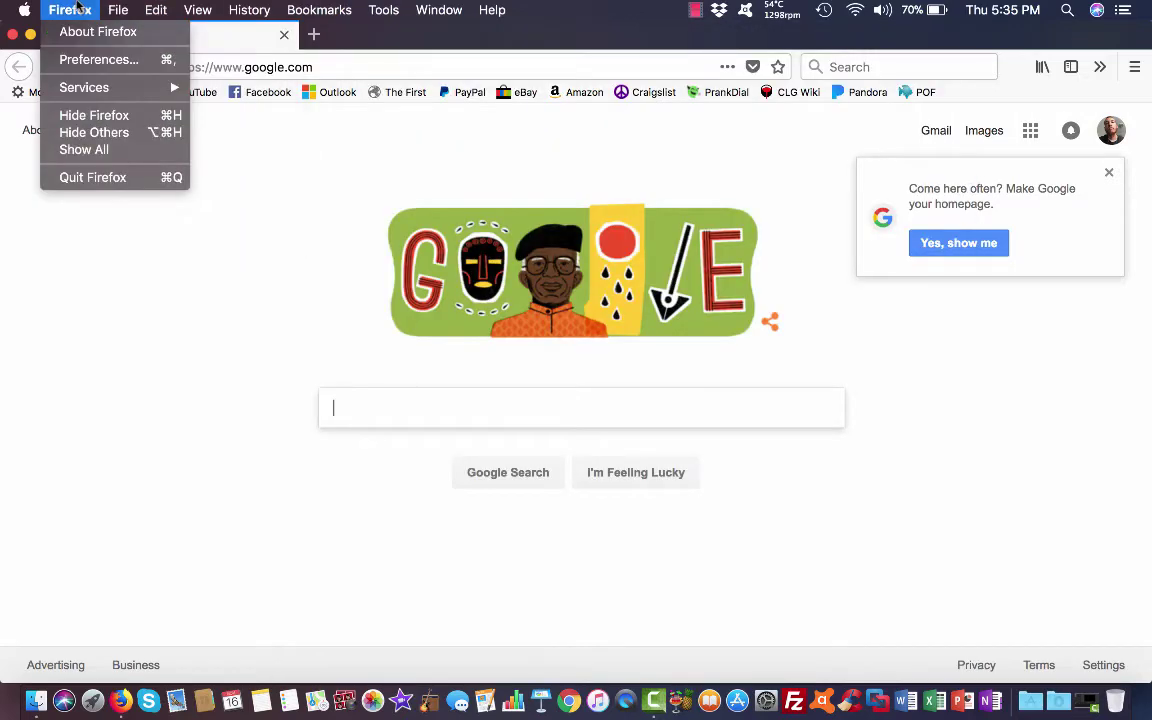
pyautogui.click(28, 270)
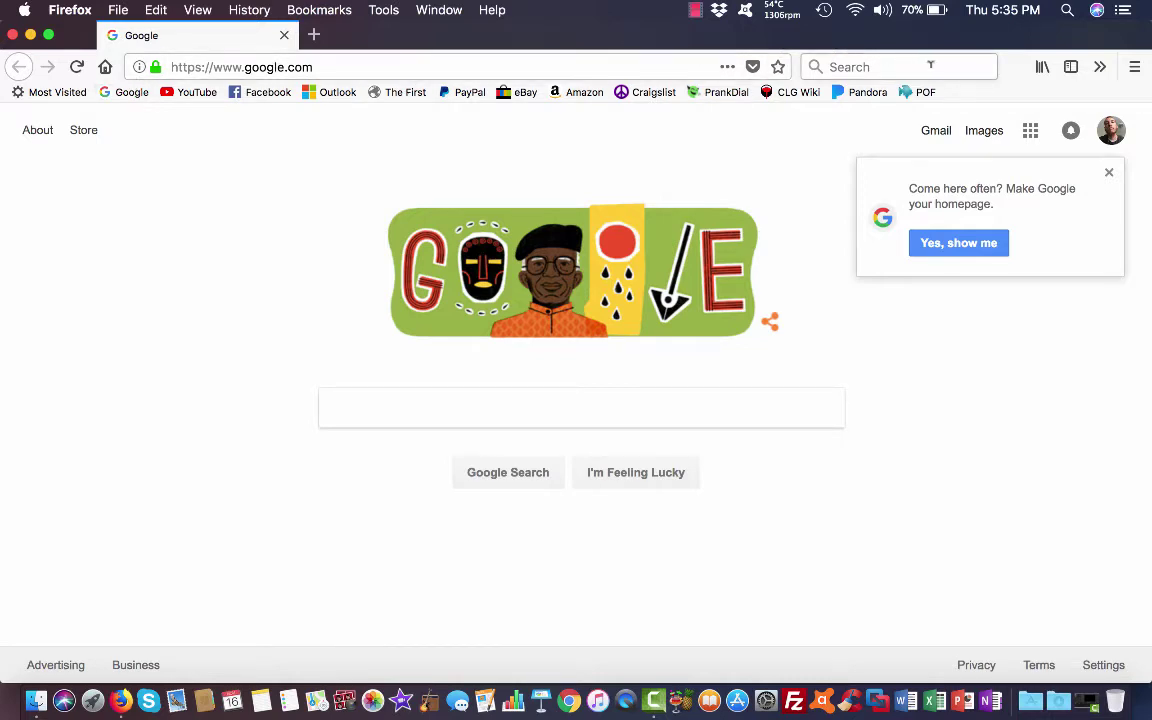
pyautogui.click(86, 9)
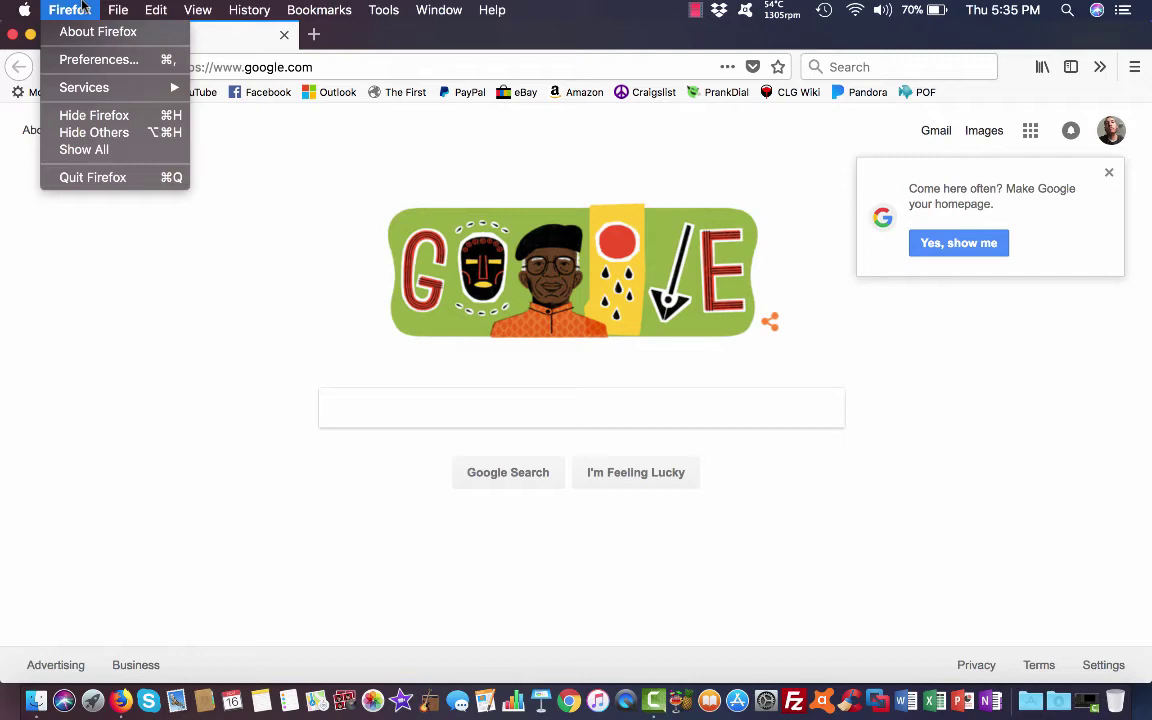
pyautogui.click(88, 59)
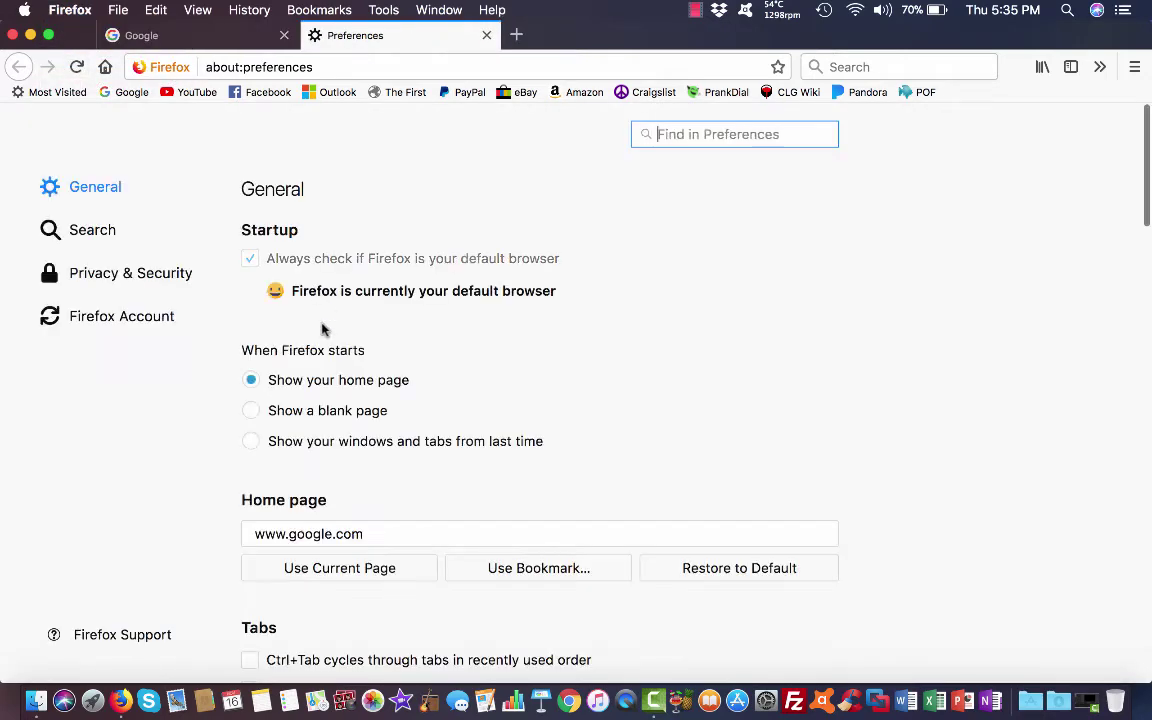
# Step: Look through the General preferences, including startup, home page, downloads, updates, performance and browsing settings
pyautogui.scroll(-10, 323, 329)
pyautogui.scroll(-7, 323, 329)
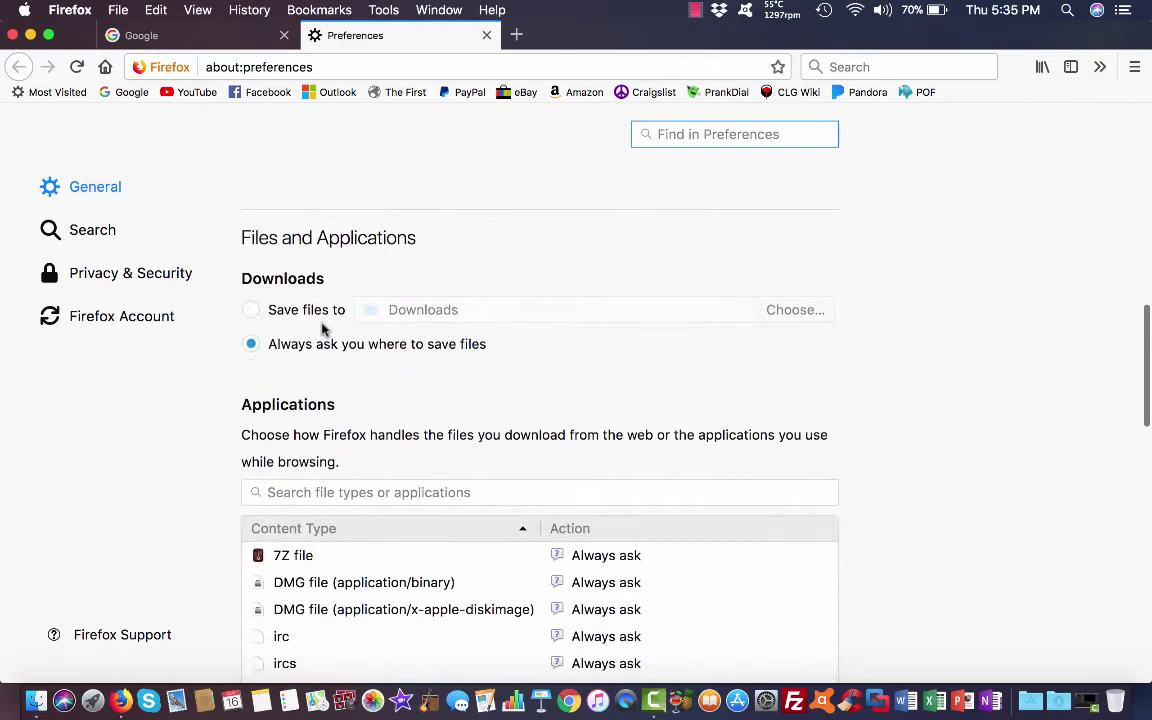
pyautogui.scroll(3, 321, 329)
pyautogui.scroll(-5, 327, 425)
pyautogui.scroll(-10, 327, 425)
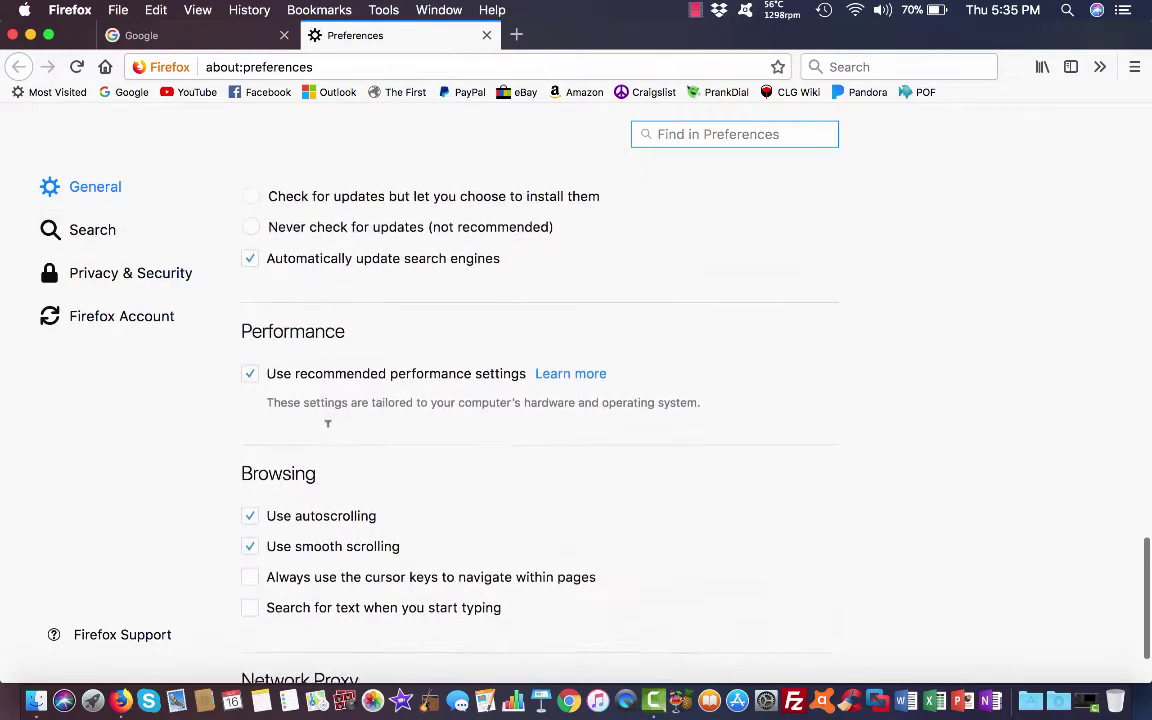
pyautogui.scroll(8, 327, 430)
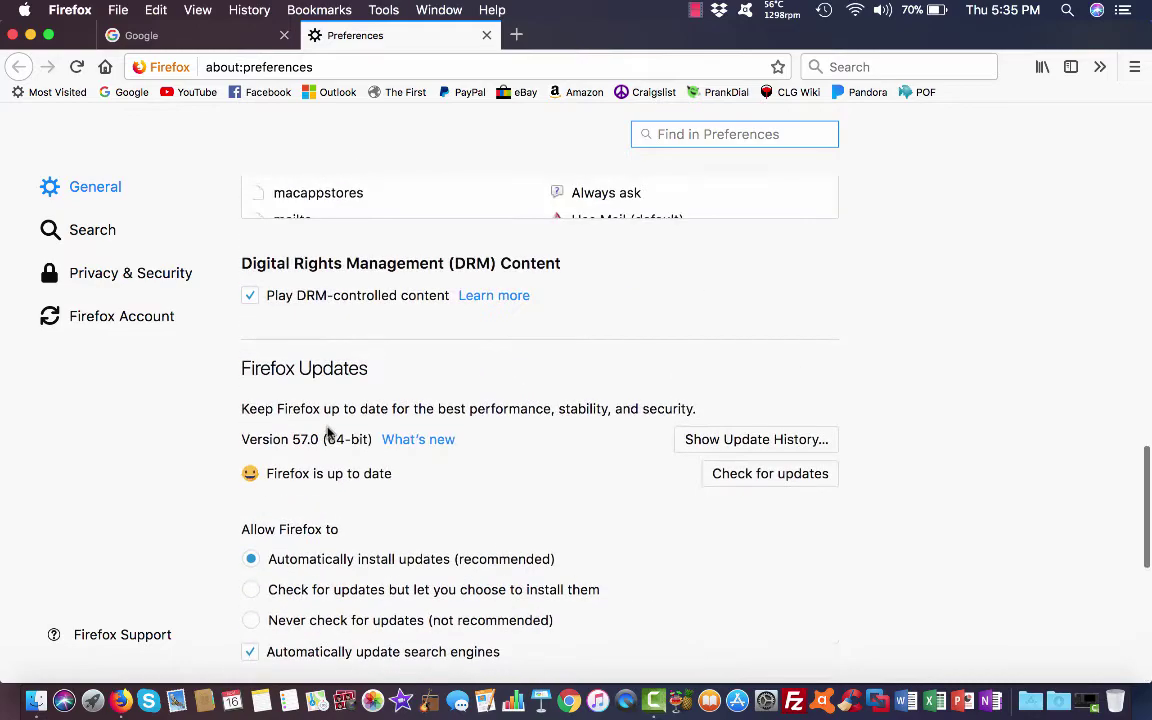
pyautogui.scroll(10, 327, 432)
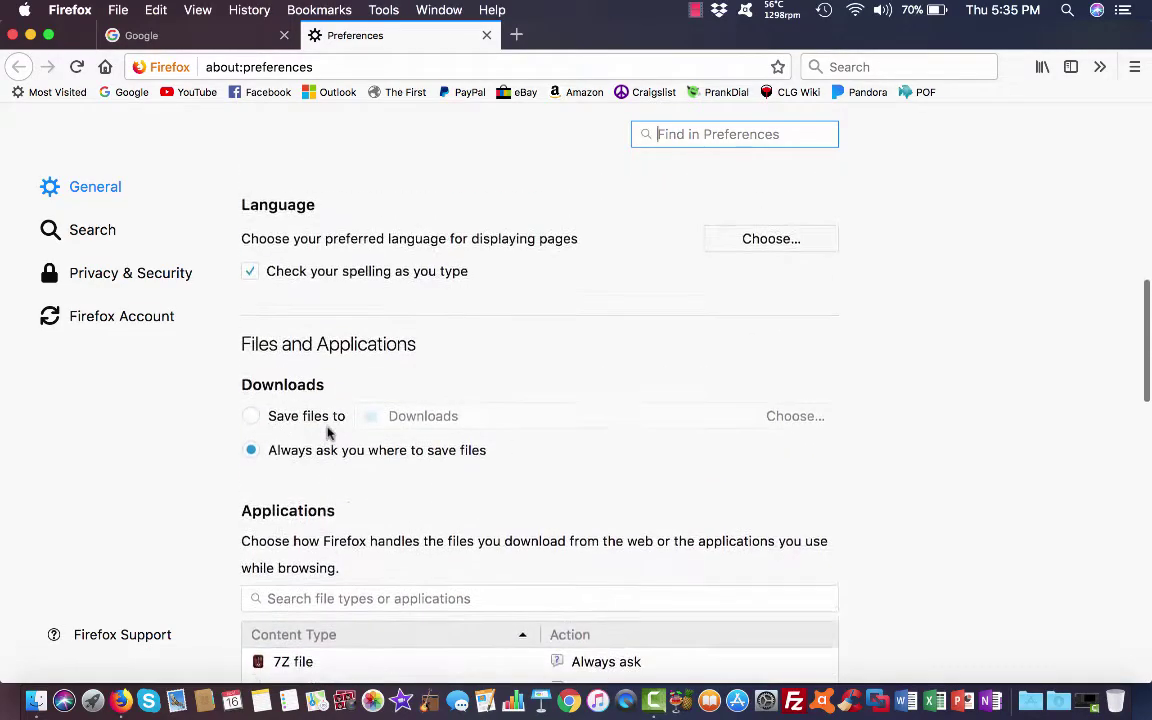
pyautogui.scroll(8, 327, 432)
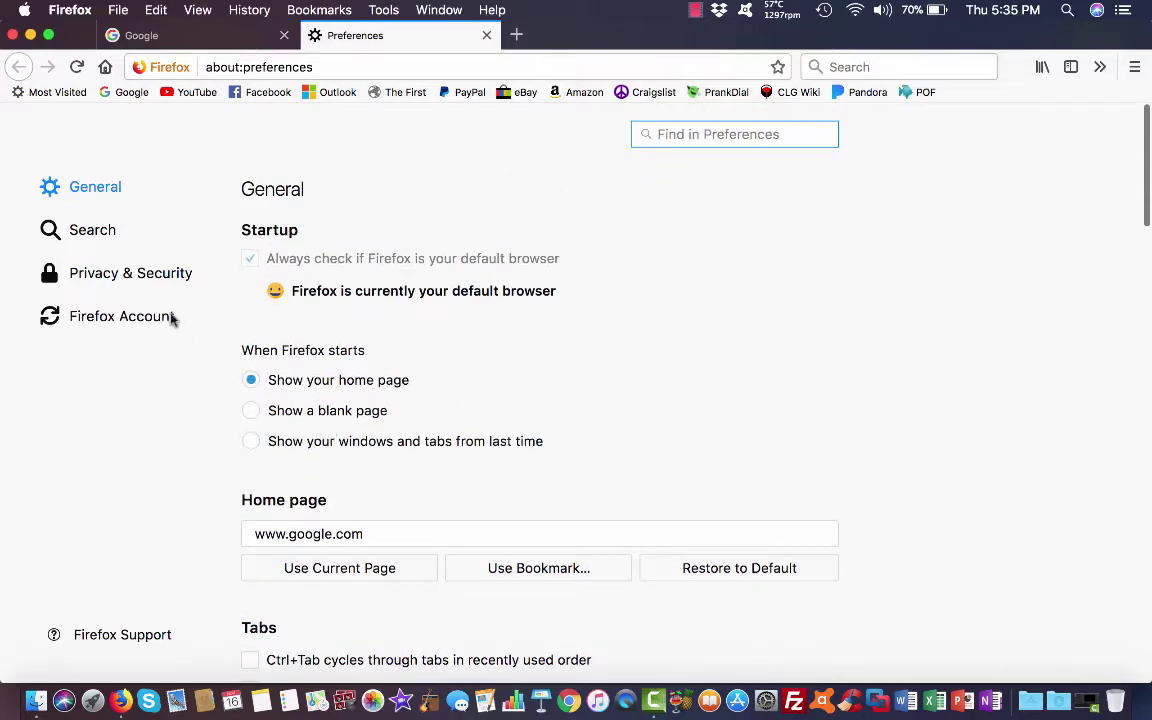
# Step: Review the Search preferences for the search bar, default engine and one-click search engines, and close Preferences
pyautogui.click(97, 237)
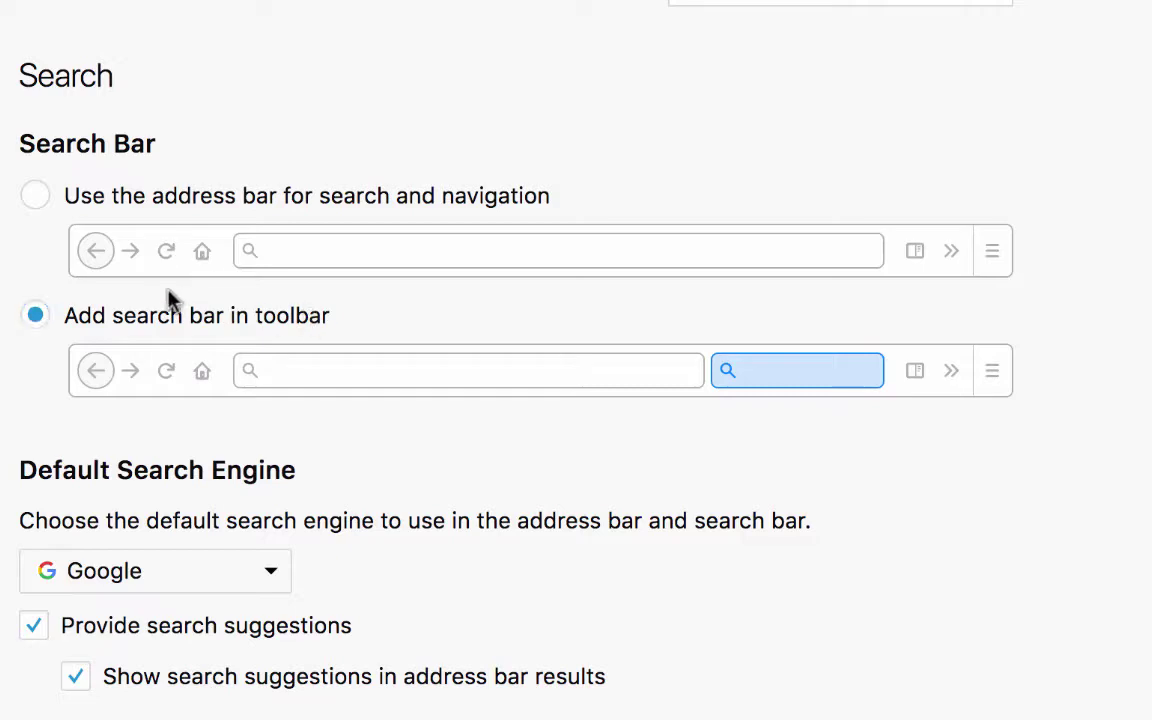
pyautogui.scroll(-1, 170, 315)
pyautogui.scroll(1, 167, 314)
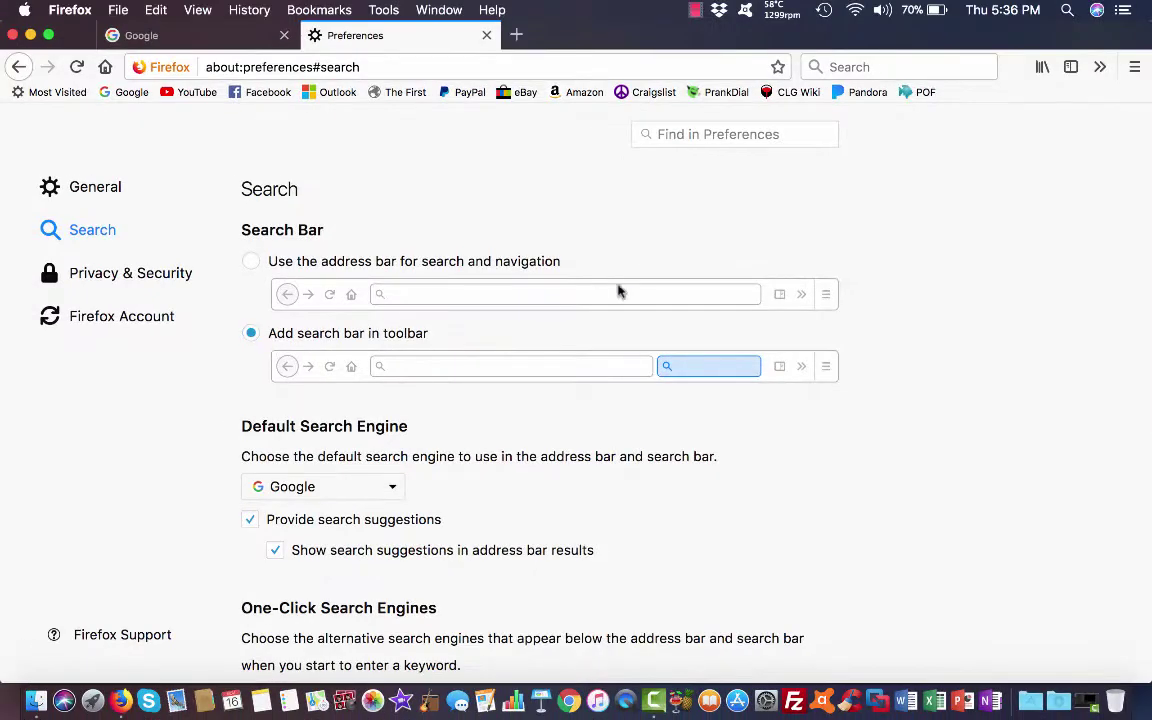
pyautogui.scroll(-2, 828, 497)
pyautogui.scroll(-4, 828, 497)
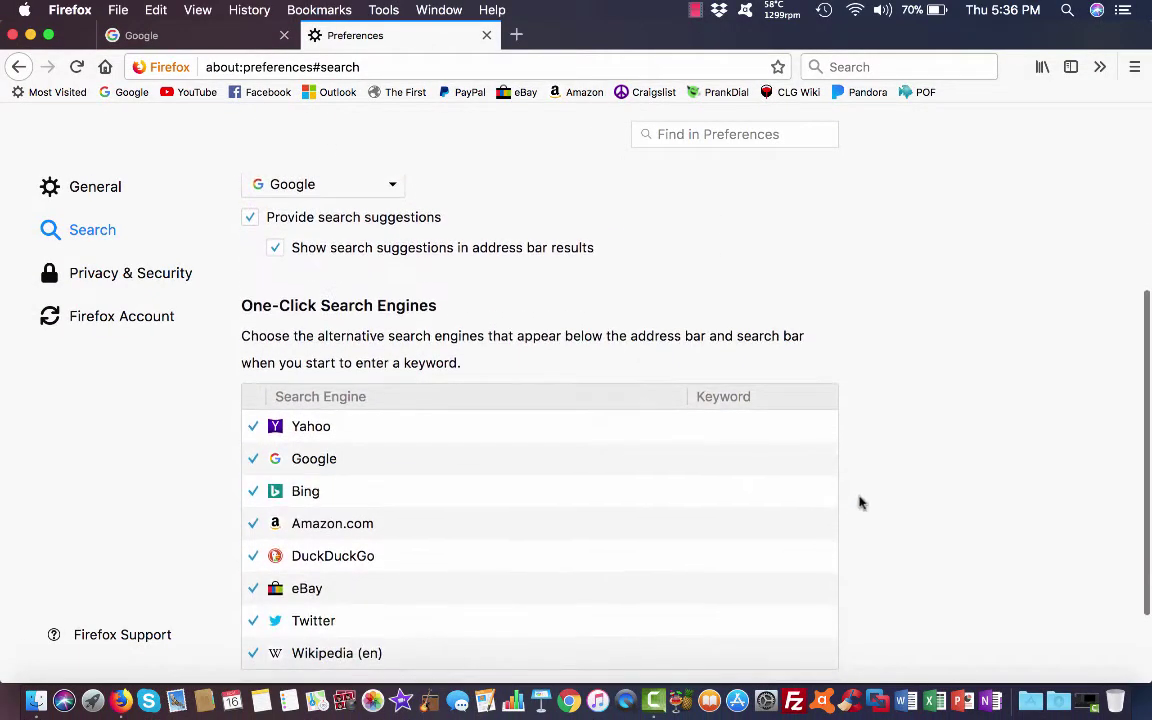
pyautogui.click(487, 36)
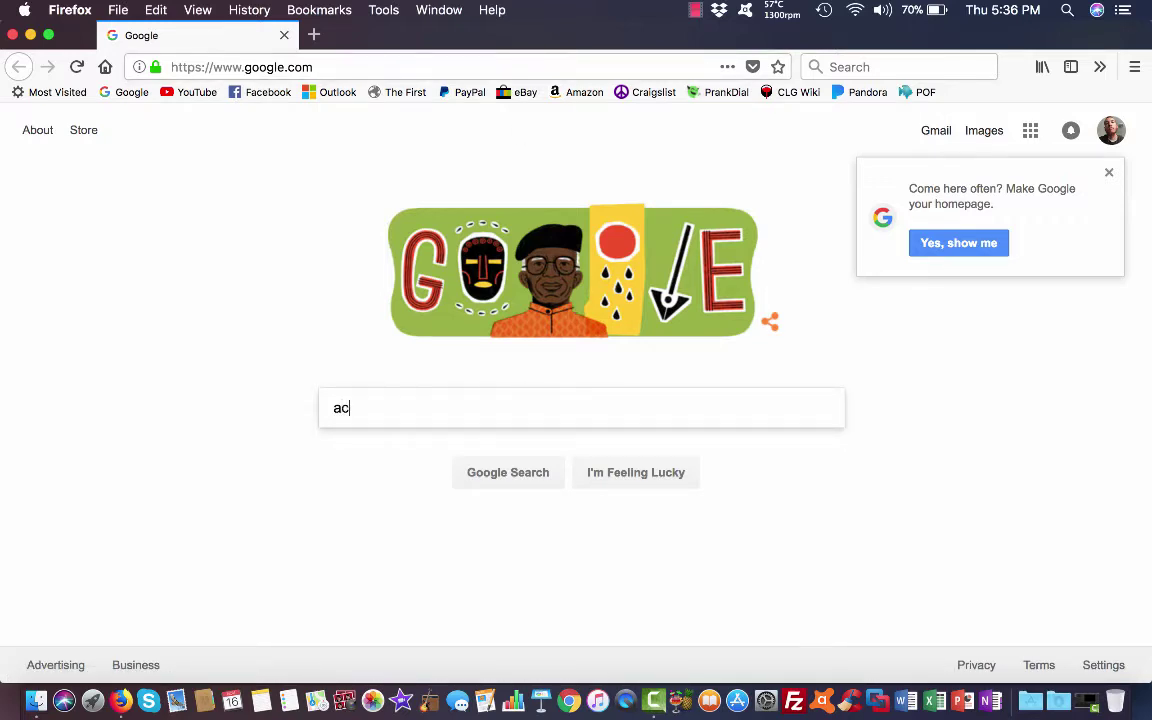
# Step: Search Google for "acid3 test" and run the test on acid3.acidtests.org
pyautogui.write('acid3 ')
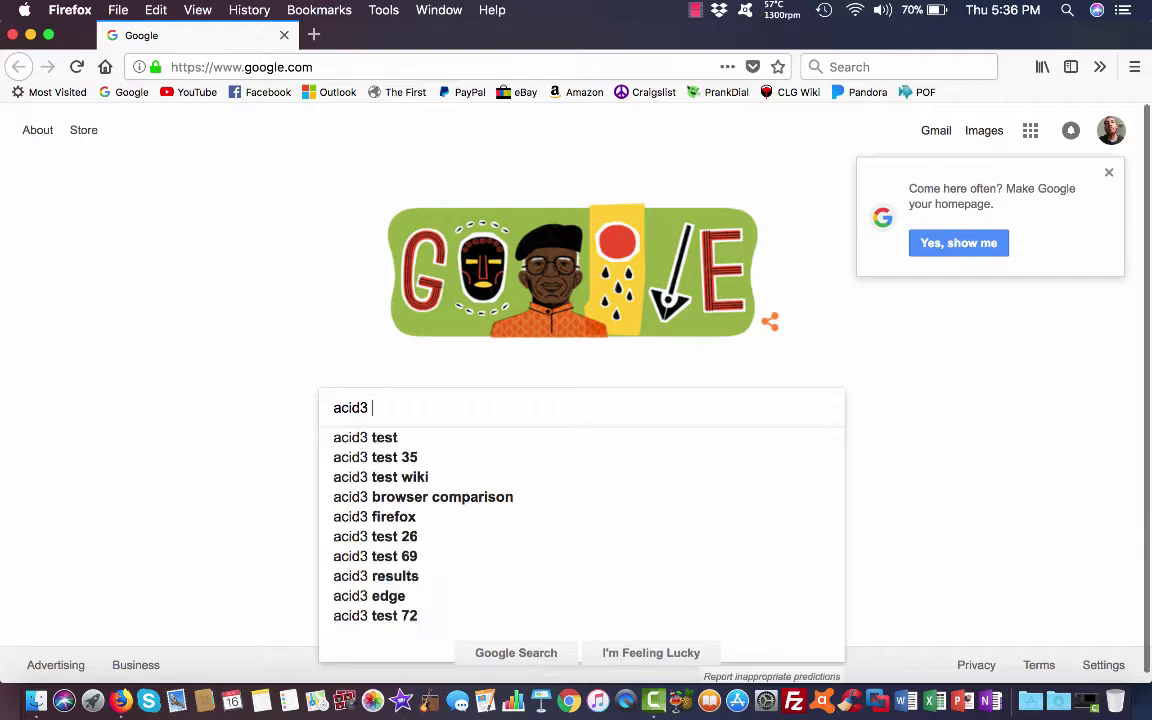
pyautogui.write('test')
pyautogui.press('Return')
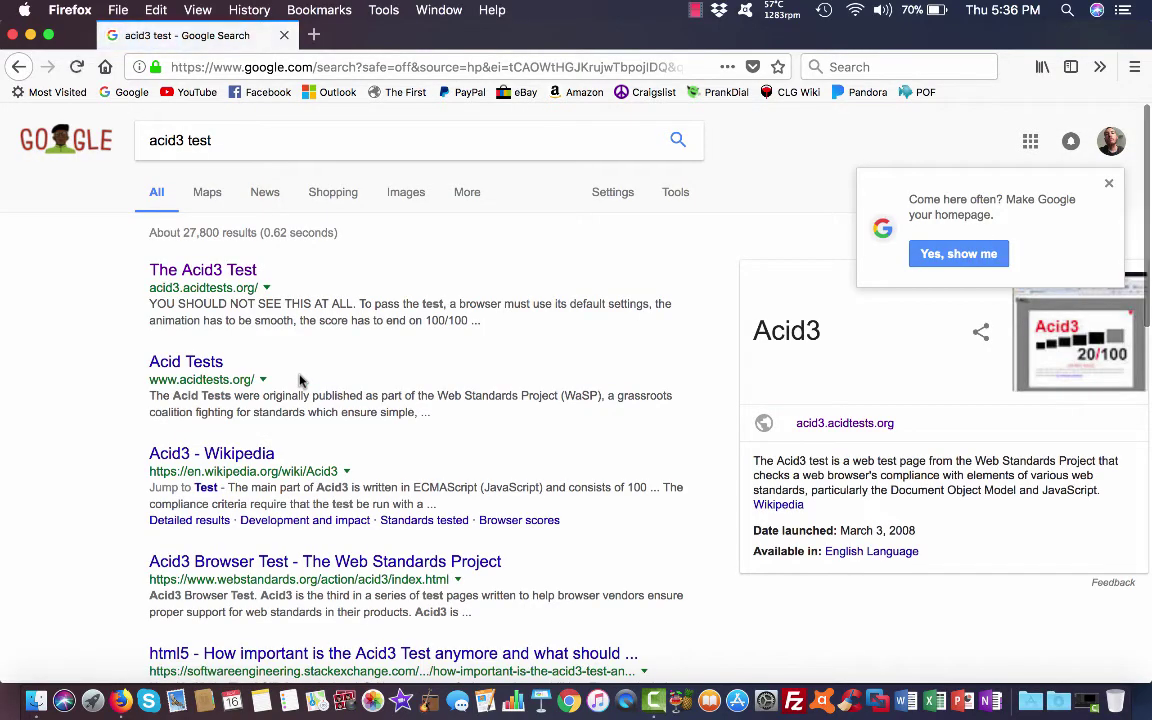
pyautogui.click(190, 272)
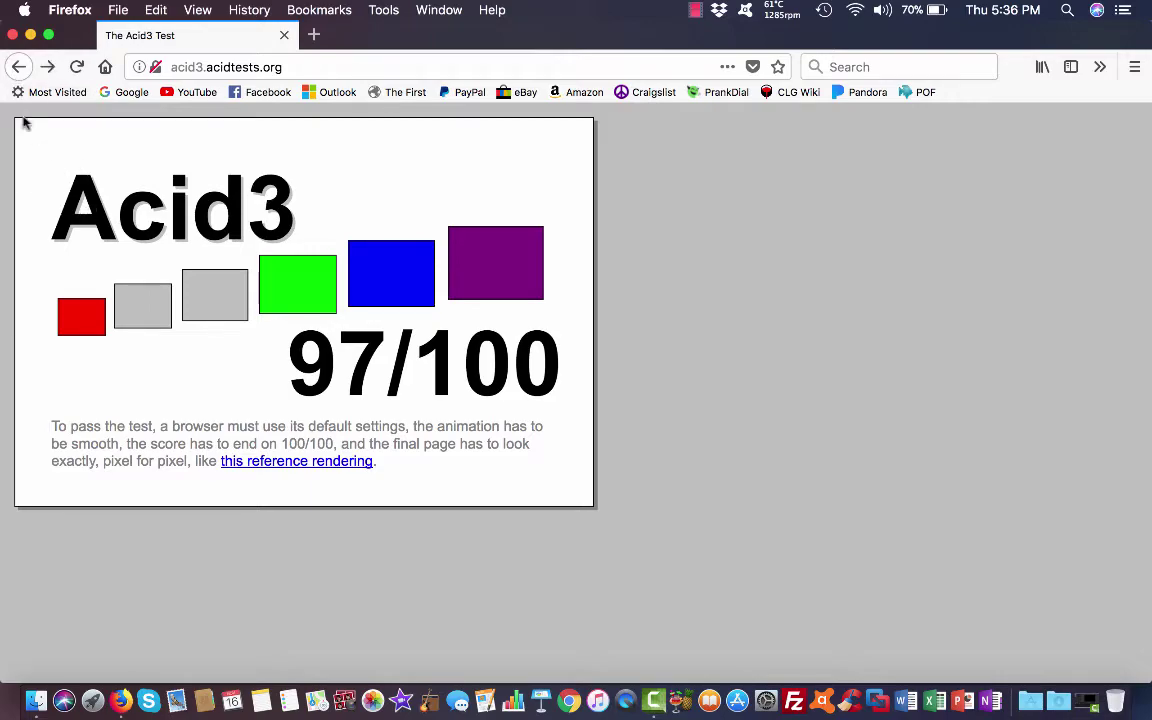
# Step: Return to the acid3 test search results and look through the listed pages
pyautogui.click(17, 67)
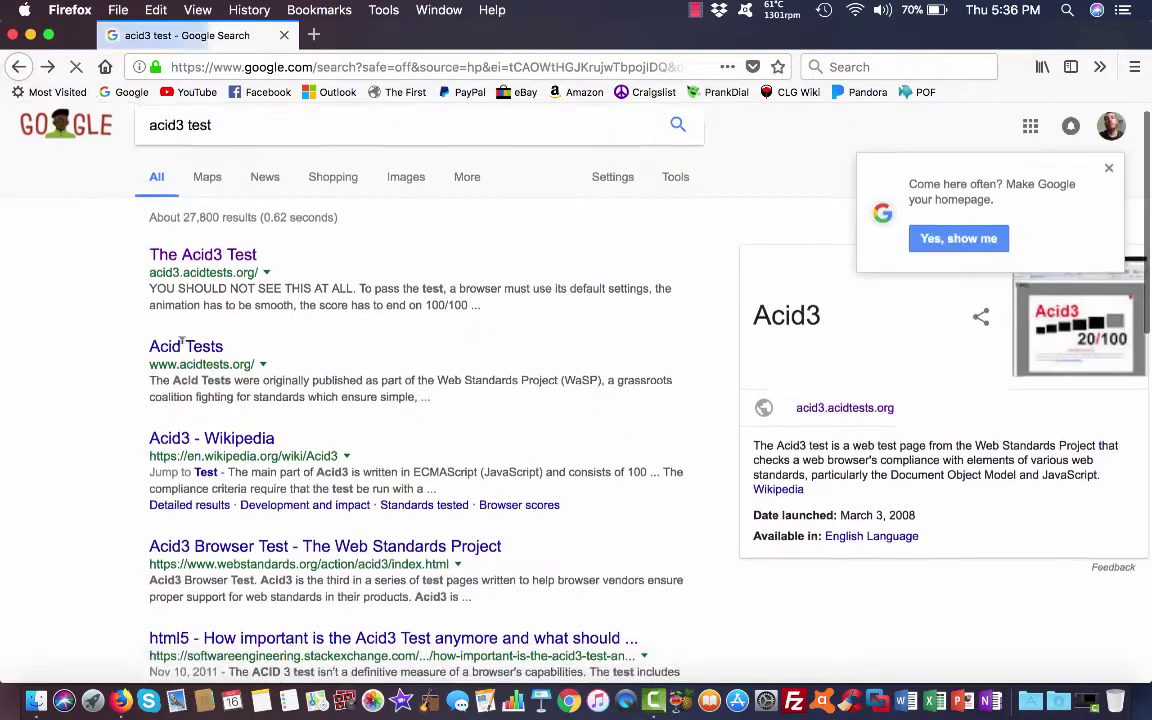
pyautogui.scroll(-2, 170, 340)
pyautogui.scroll(-3, 182, 340)
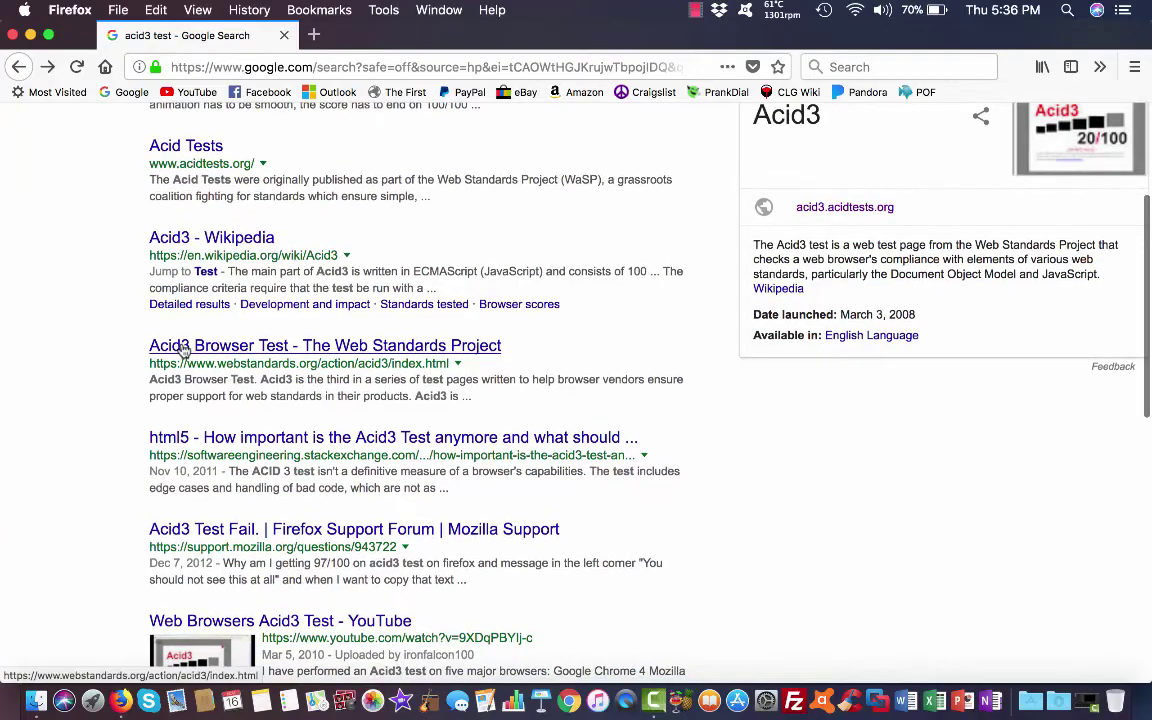
pyautogui.scroll(-1, 182, 348)
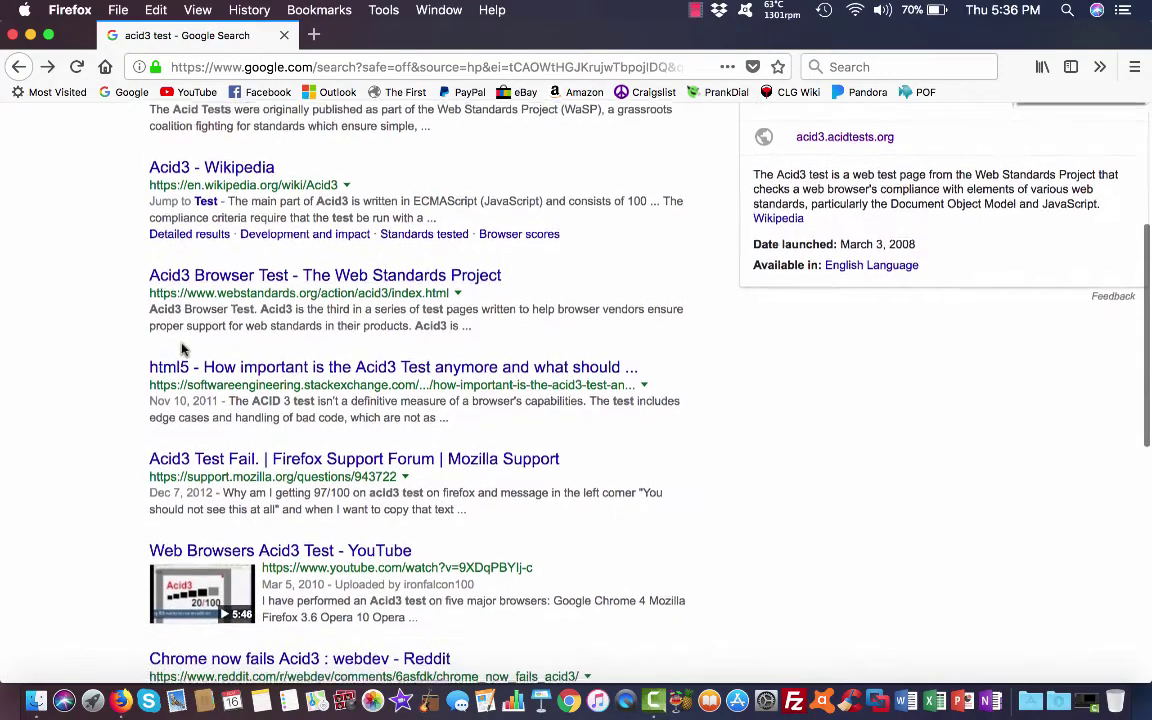
pyautogui.scroll(-3, 182, 349)
pyautogui.click(182, 349)
pyautogui.scroll(-1, 182, 349)
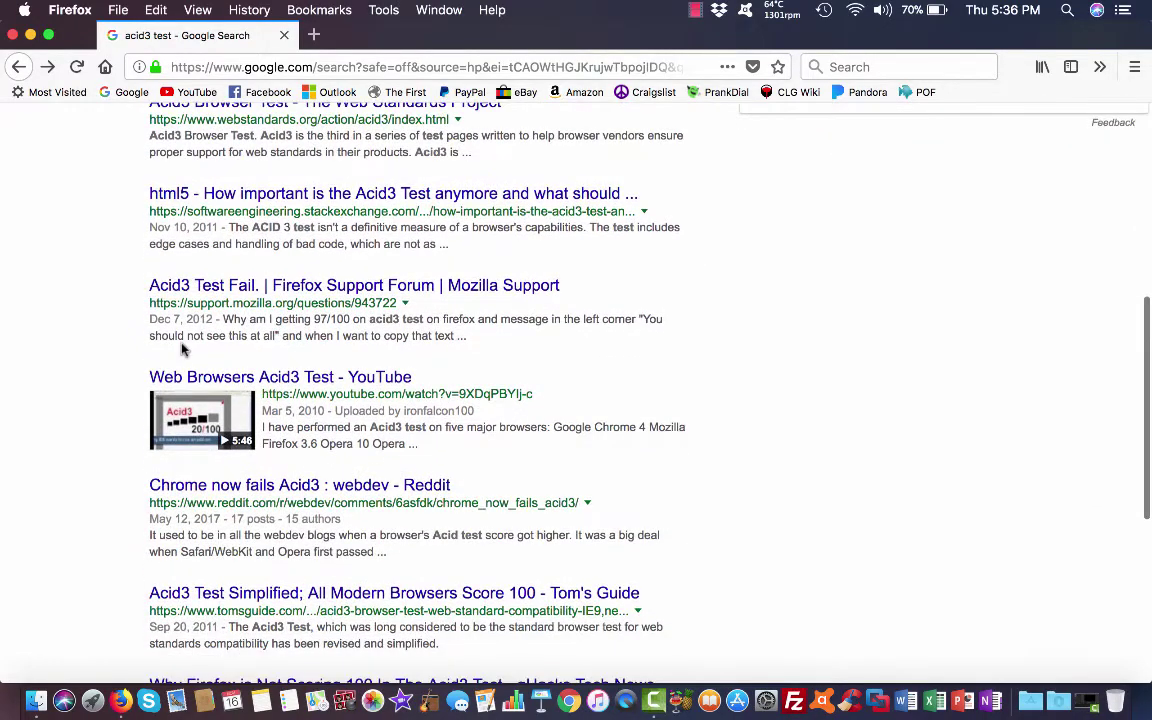
pyautogui.scroll(-1, 182, 348)
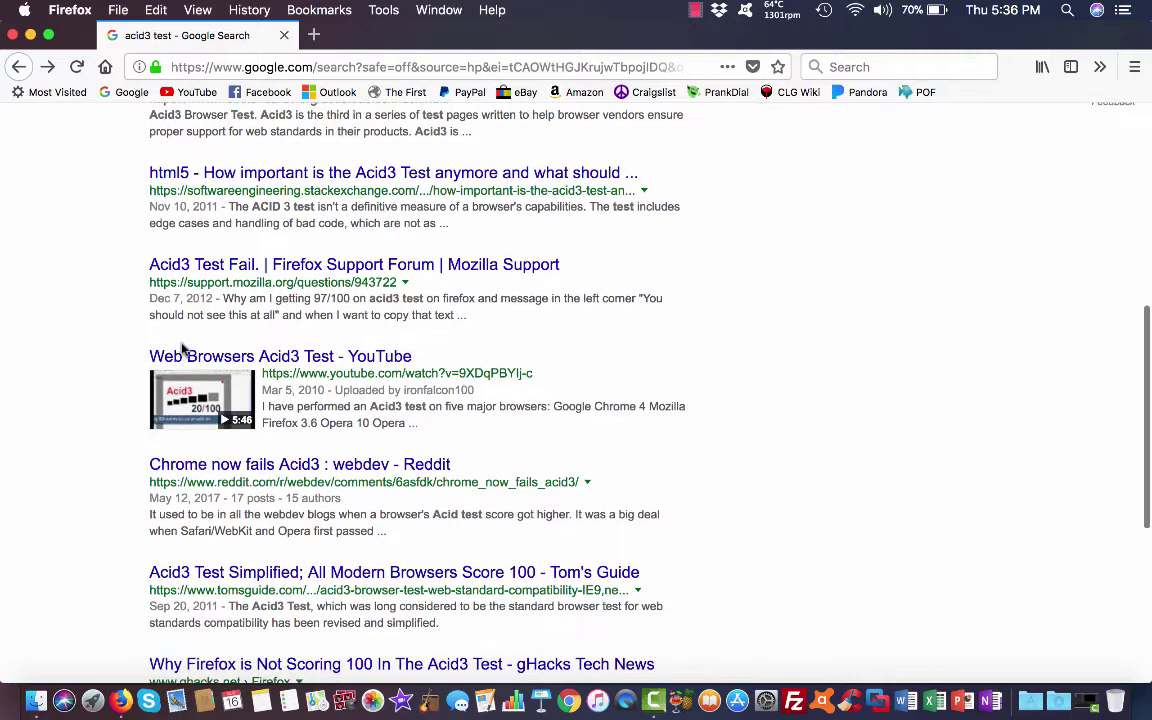
pyautogui.scroll(10, 182, 348)
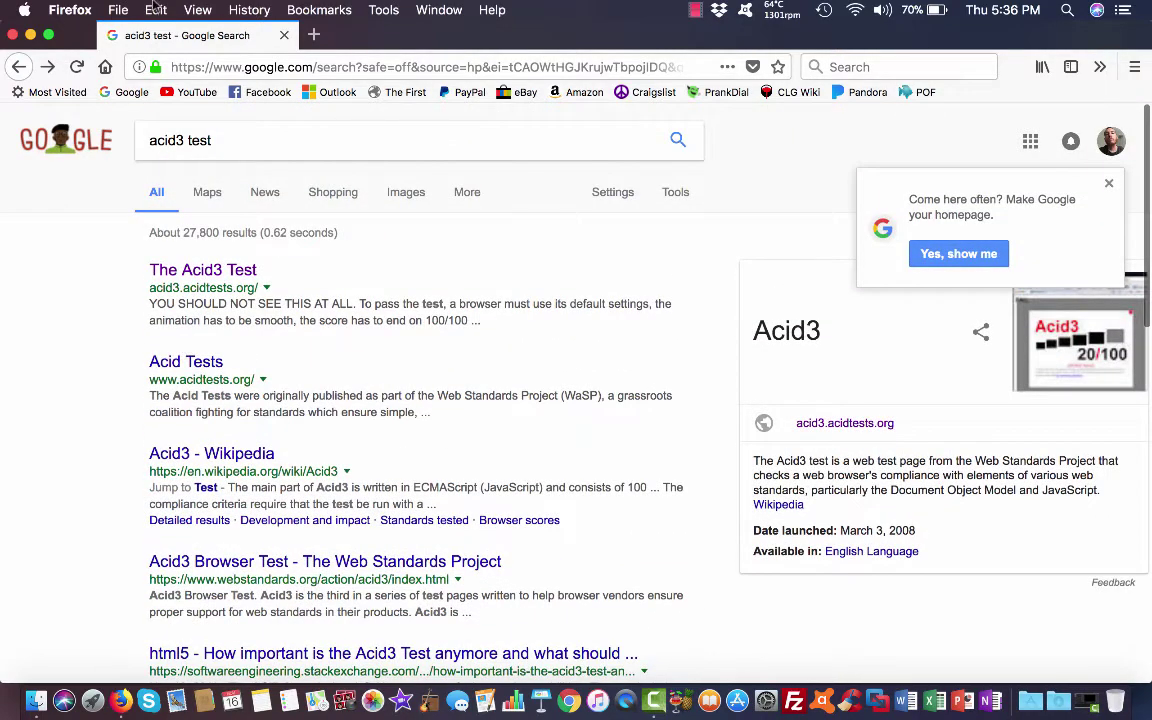
# Step: Show the About Firefox information and open the What's new release notes for the installed version
pyautogui.click(79, 8)
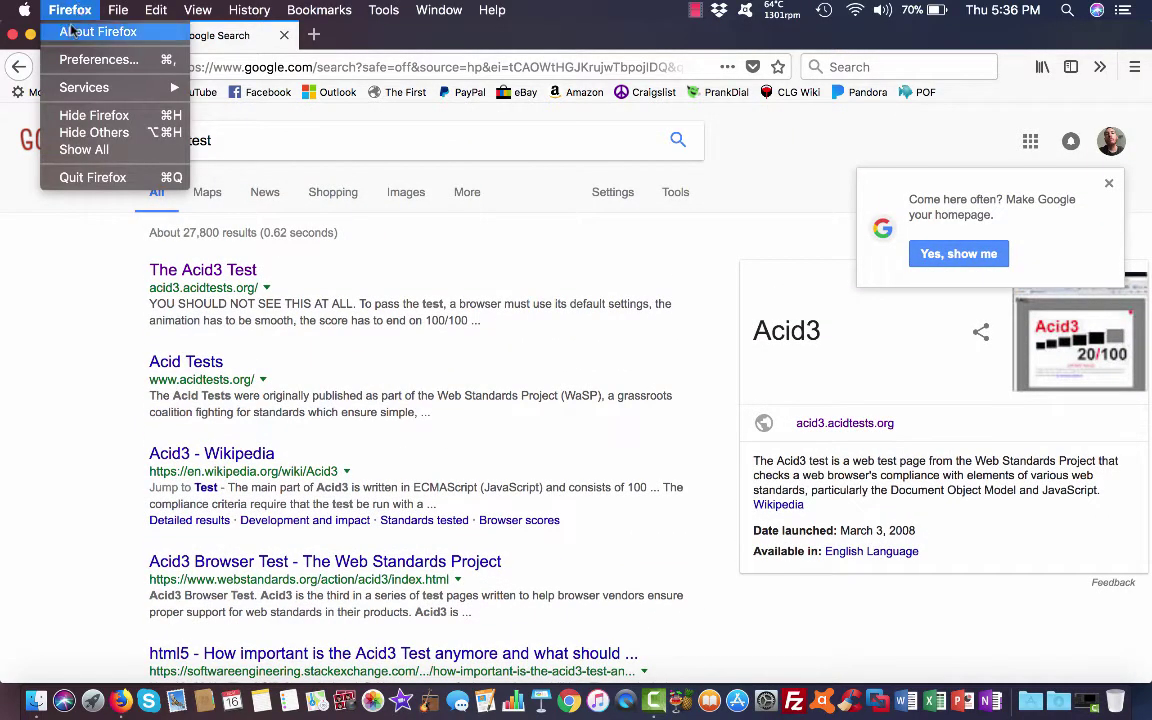
pyautogui.click(71, 32)
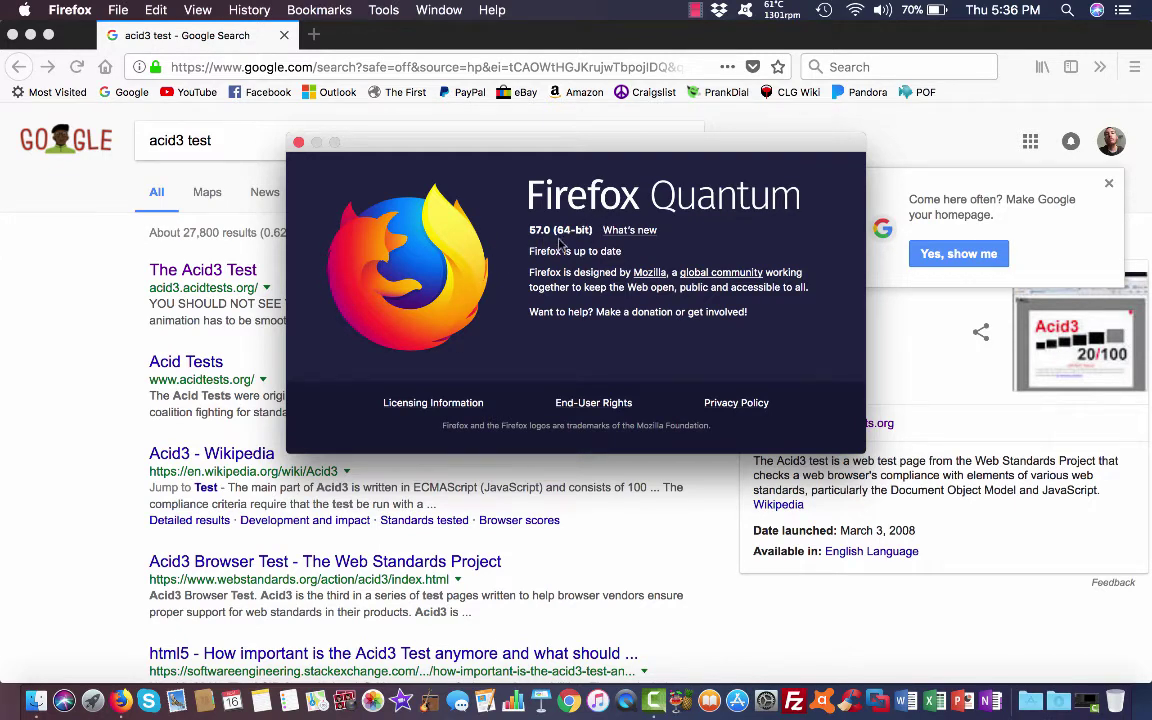
pyautogui.click(630, 233)
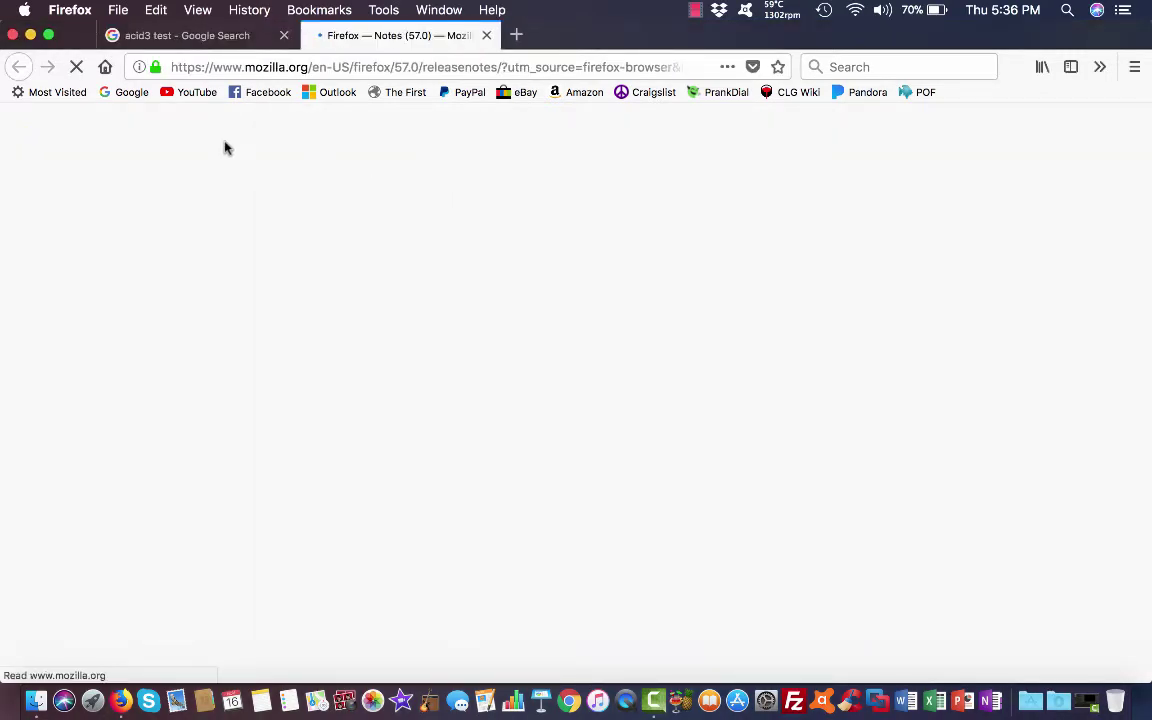
# Step: Read the Firefox 57.0 desktop release notes, covering the introduction and the new, fixed and changed sections
pyautogui.scroll(-10, 183, 232)
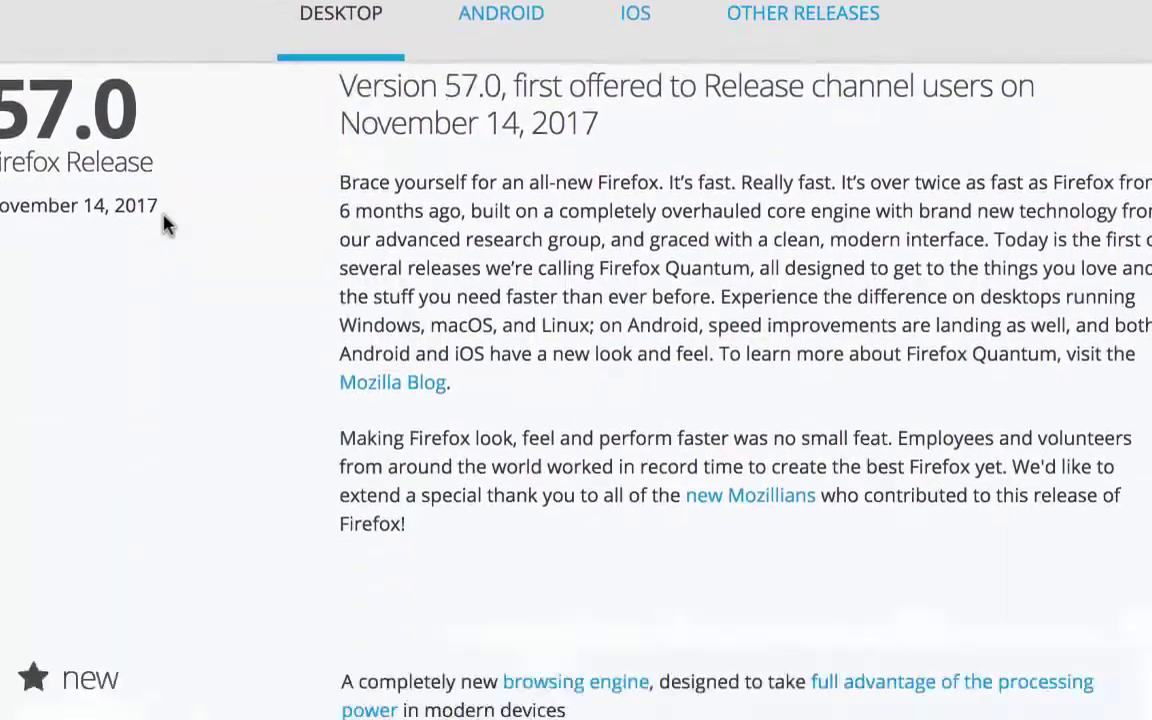
pyautogui.scroll(-5, 167, 225)
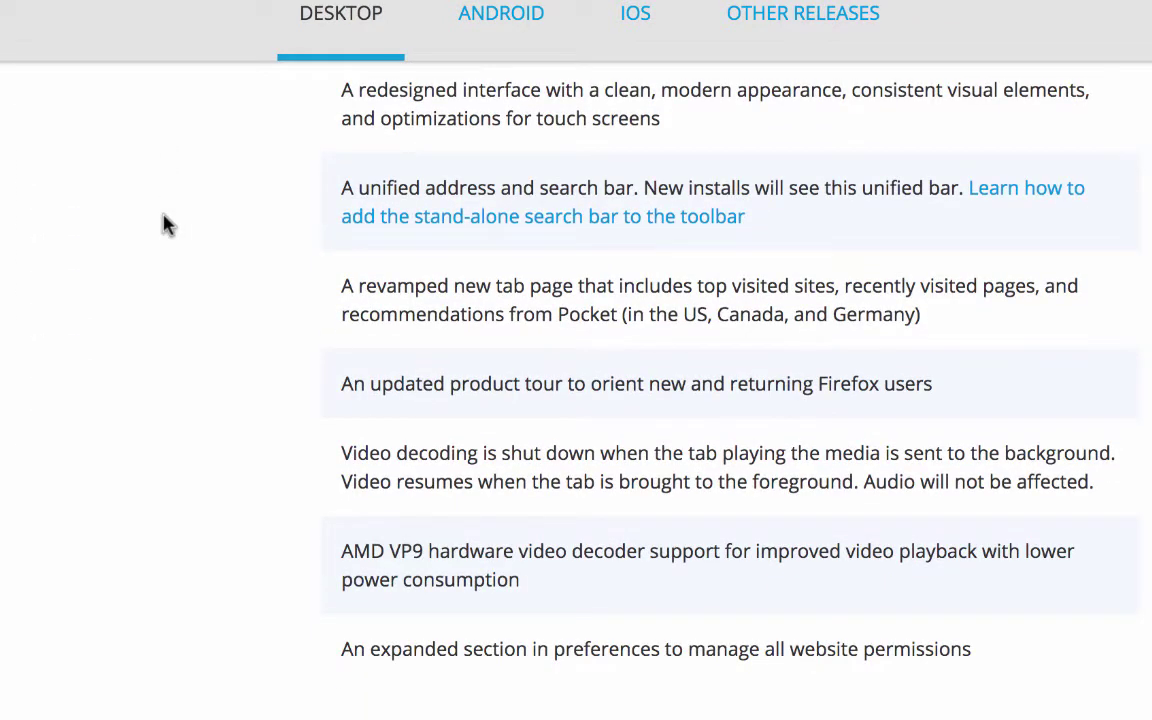
pyautogui.scroll(-4, 164, 224)
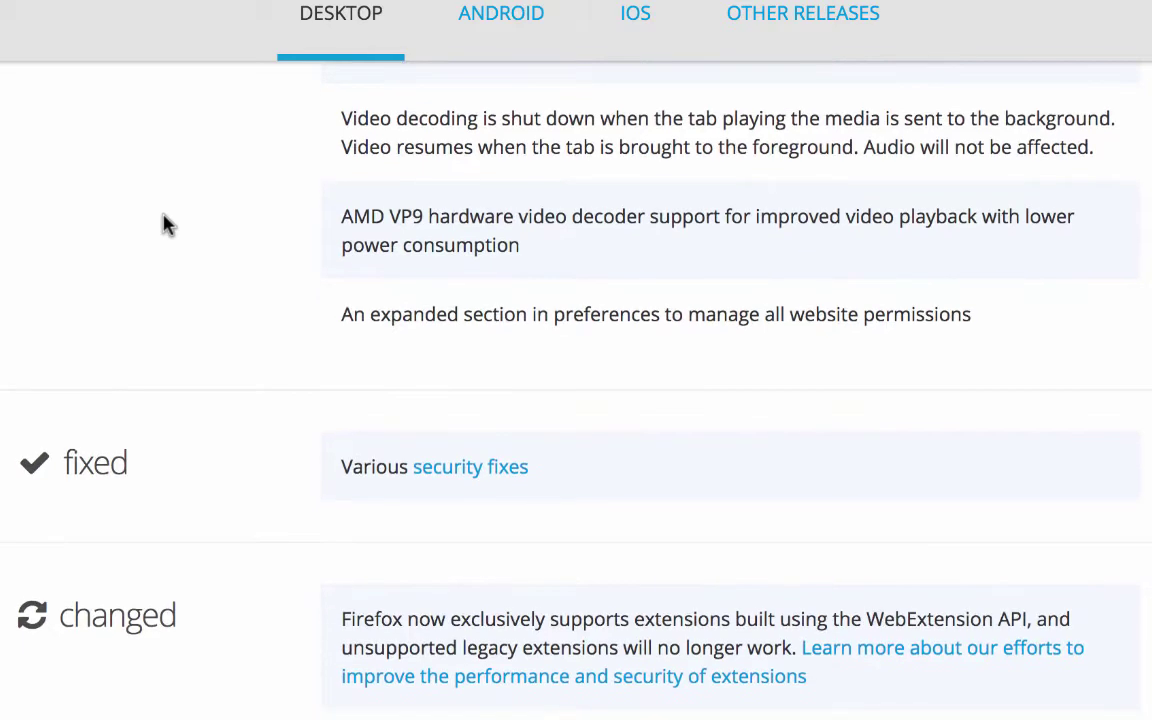
pyautogui.scroll(-1, 123, 309)
pyautogui.scroll(-2, 123, 309)
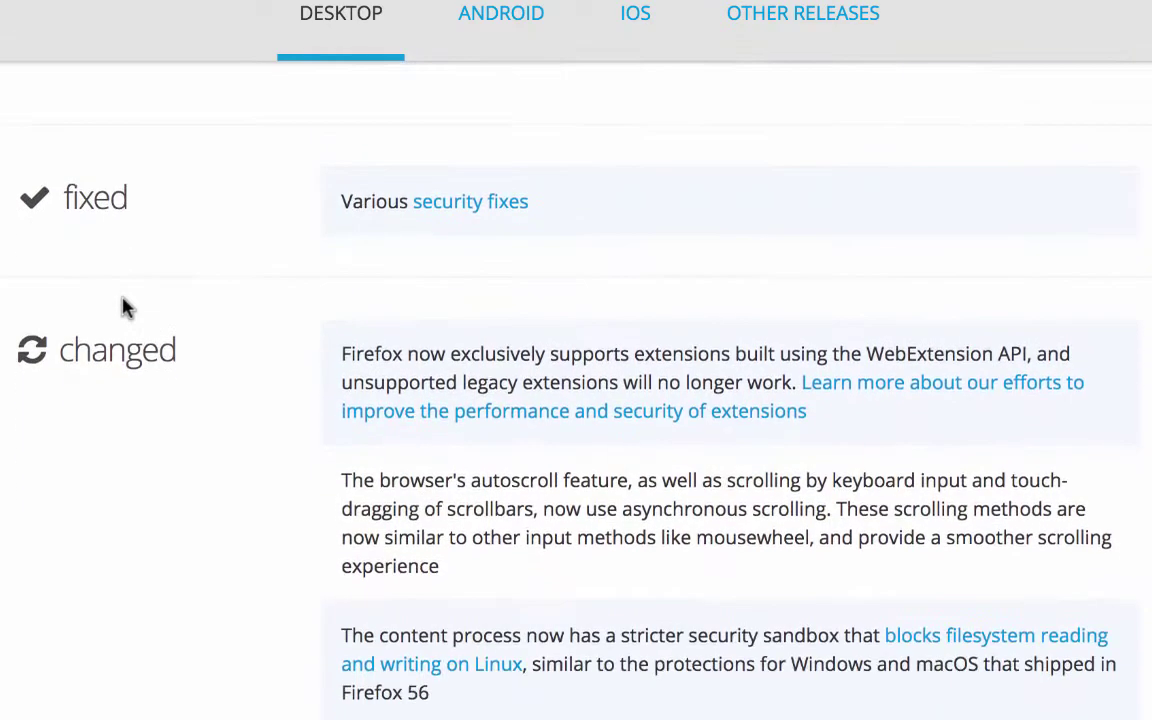
pyautogui.scroll(-1, 123, 309)
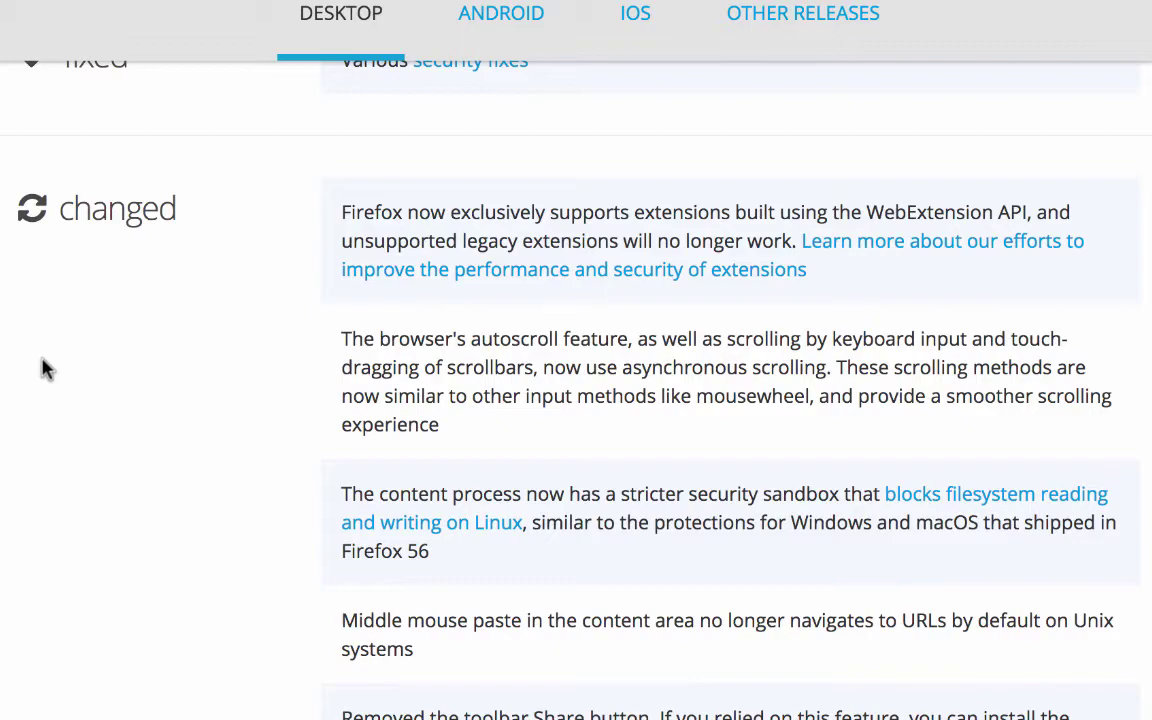
pyautogui.scroll(-4, 44, 370)
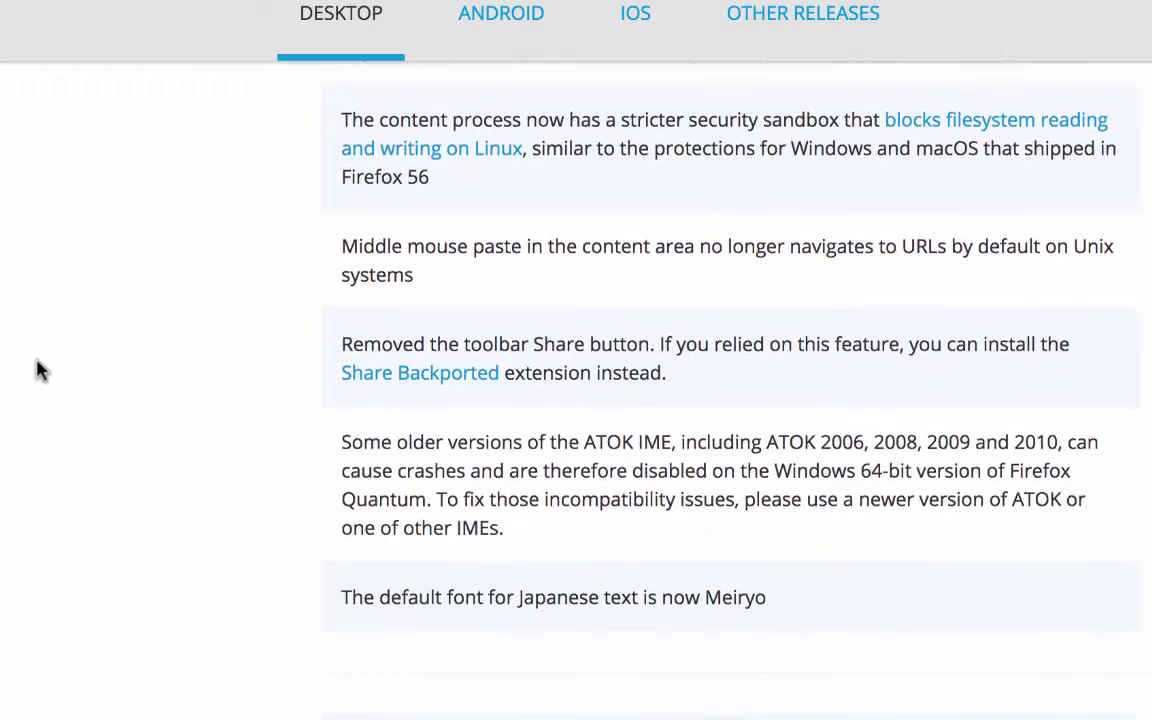
pyautogui.scroll(12, 38, 370)
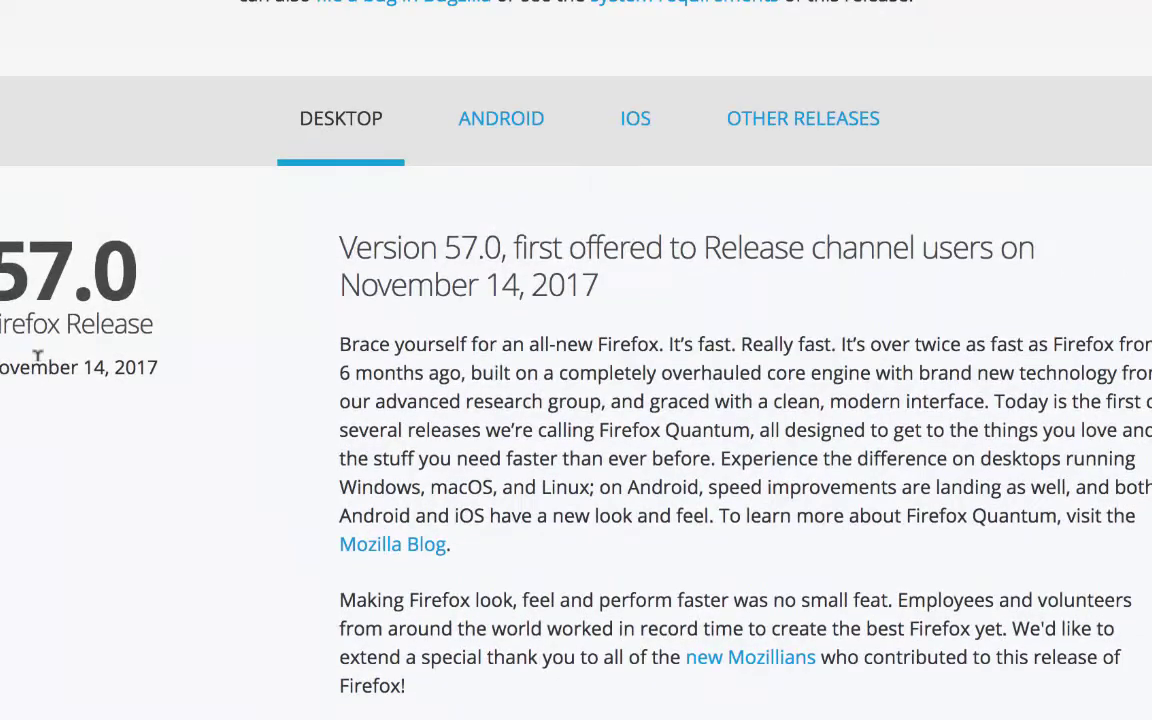
pyautogui.scroll(-2, 37, 355)
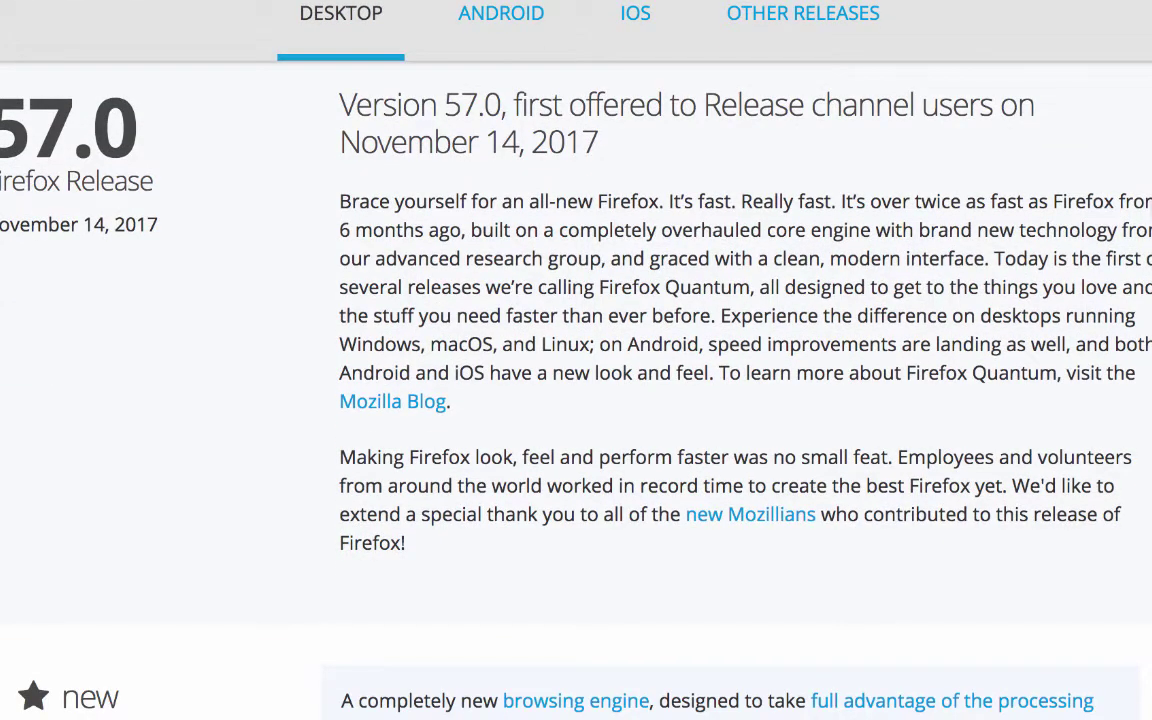
# Step: Read through the introduction and the list of new features in the Firefox 57.0 desktop release notes
pyautogui.scroll(-4, 576, 390)
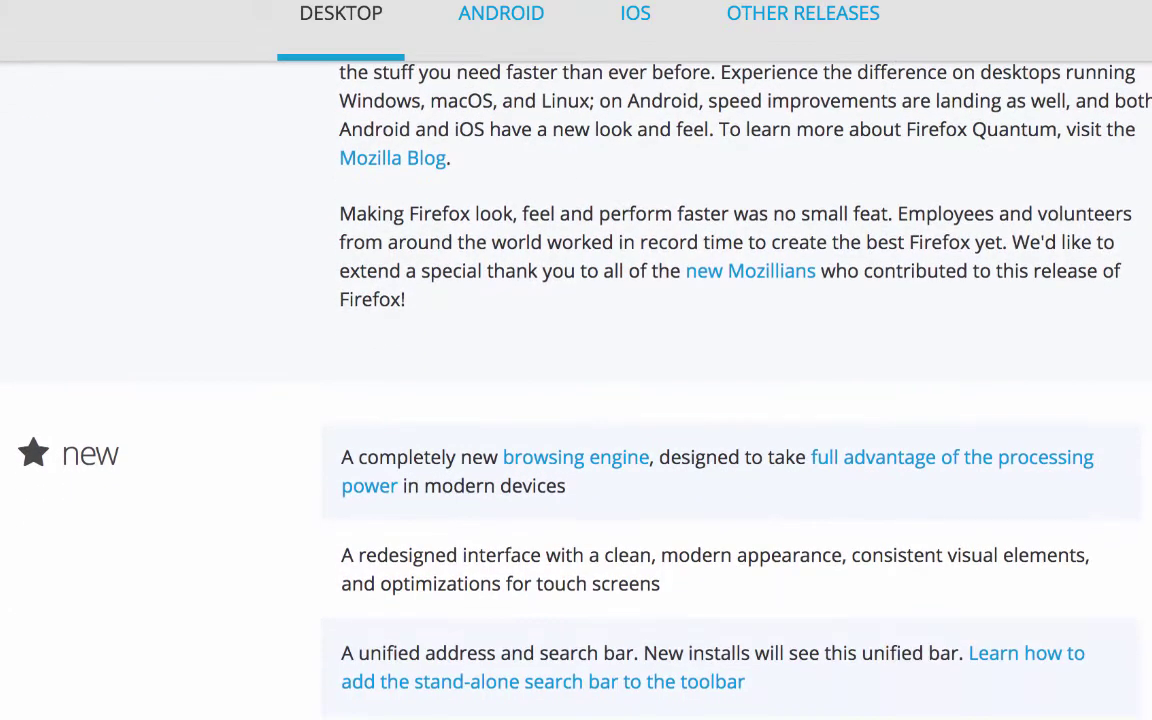
pyautogui.scroll(-4, 576, 390)
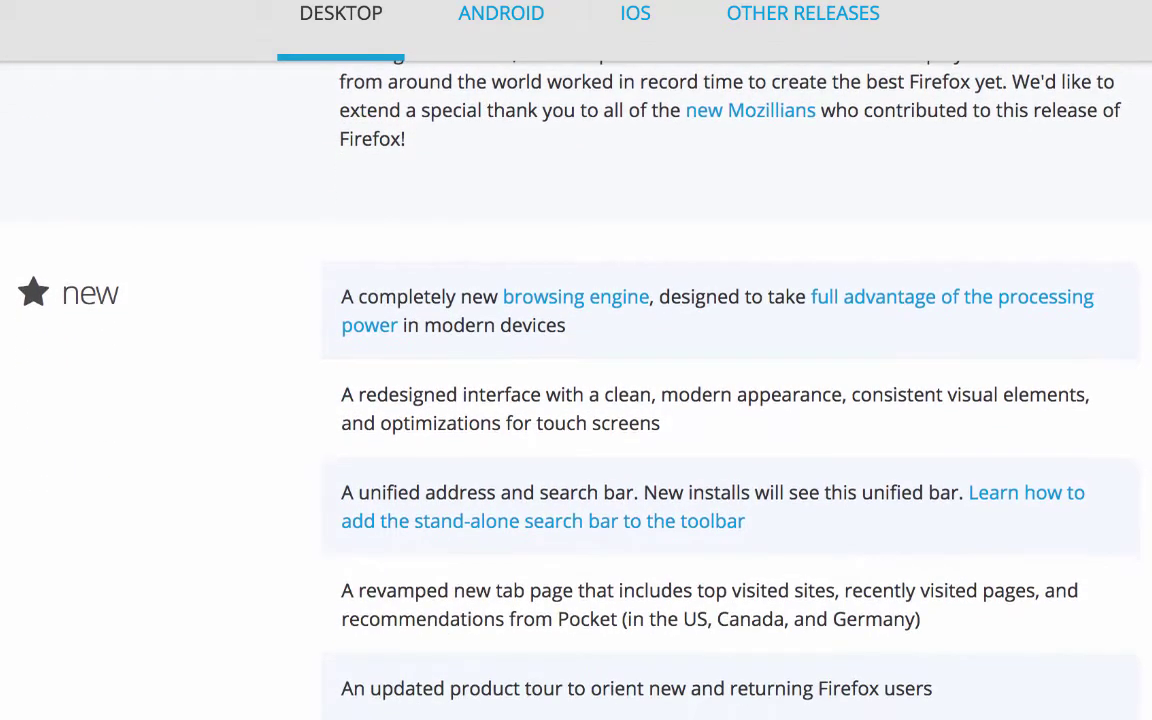
pyautogui.scroll(-2, 576, 390)
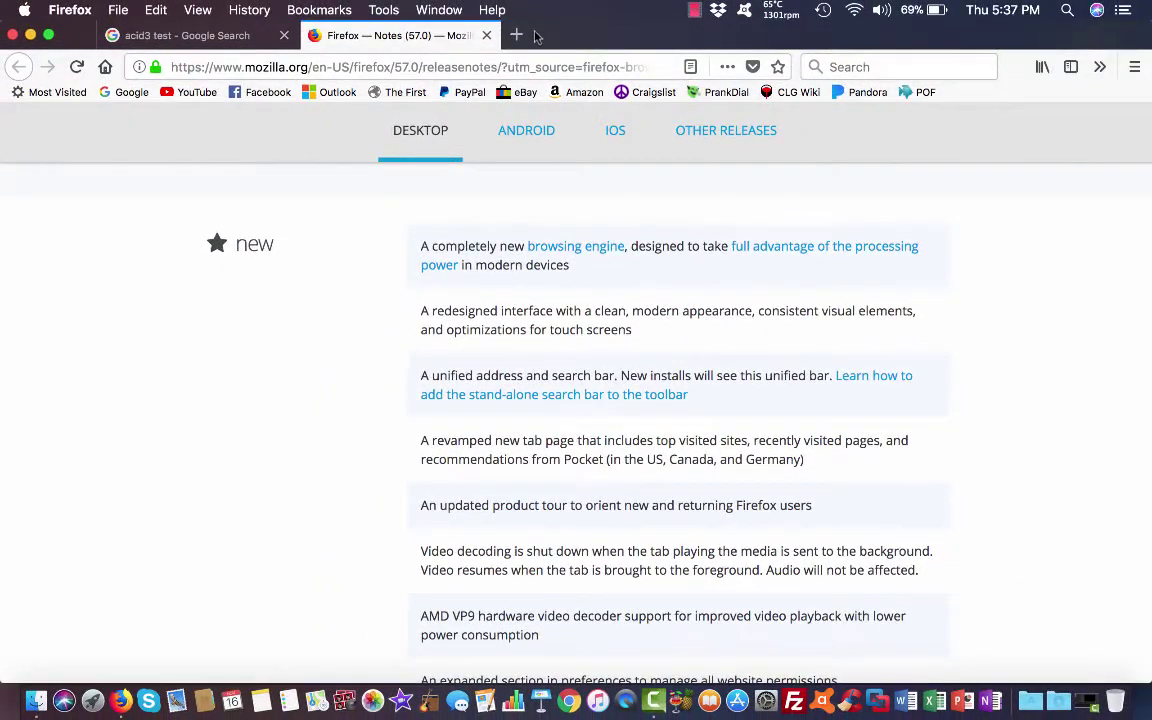
# Step: Open a new tab, dismiss its "Browse with the best of 'em" banner and look through the Top Sites, Pocket and Highlights sections
pyautogui.click(518, 36)
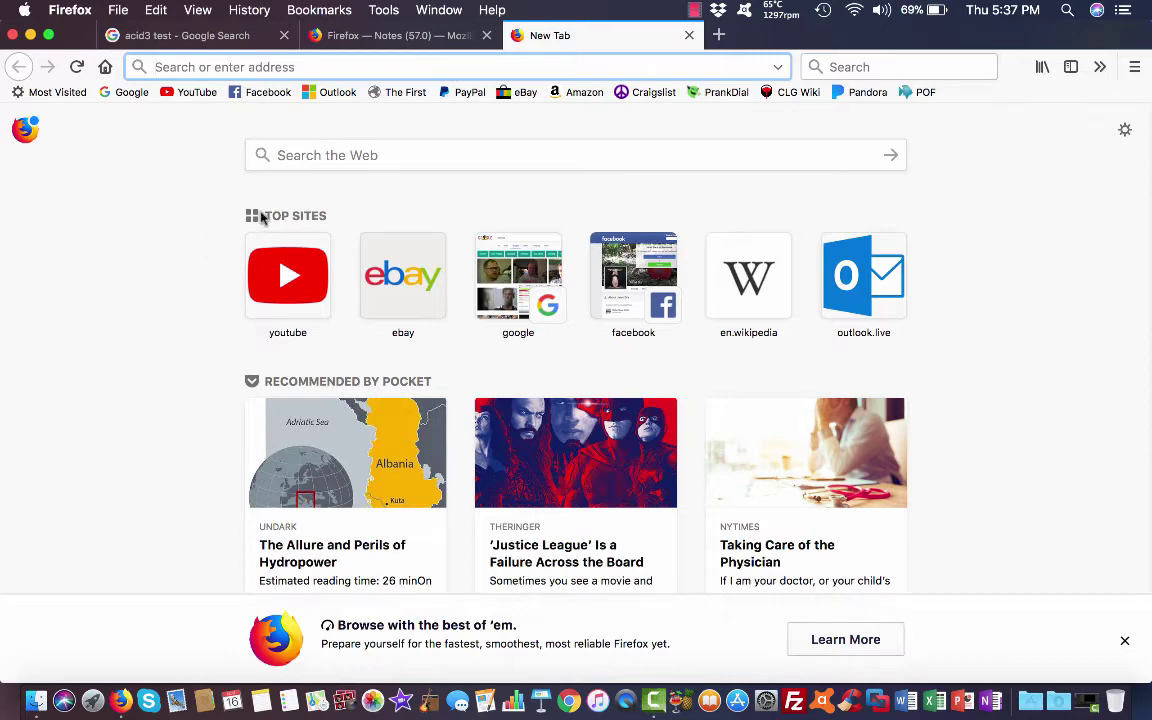
pyautogui.scroll(-3, 612, 304)
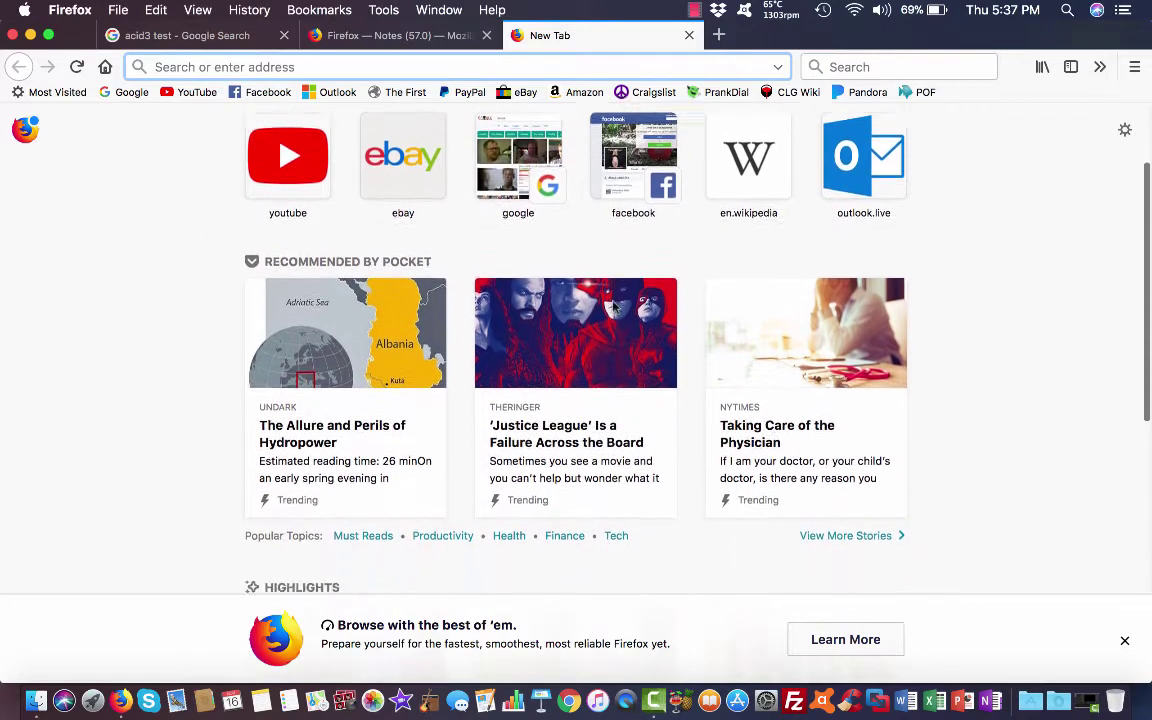
pyautogui.click(1124, 640)
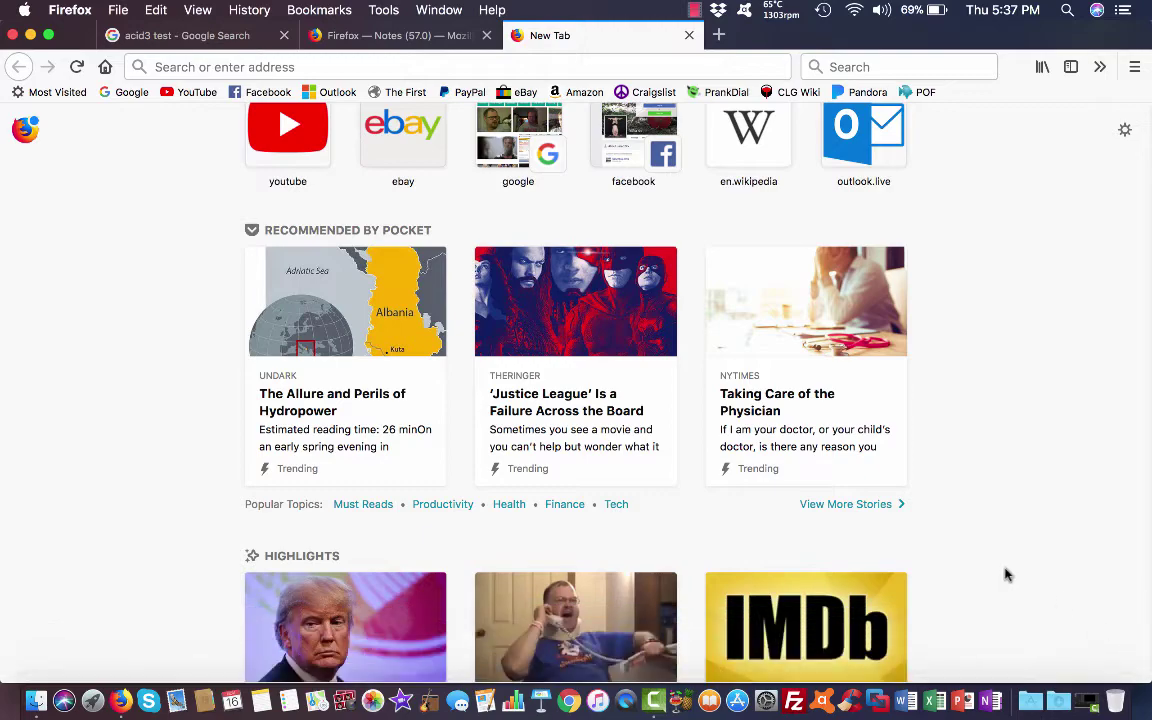
pyautogui.scroll(-3, 1005, 573)
pyautogui.scroll(-6, 1006, 574)
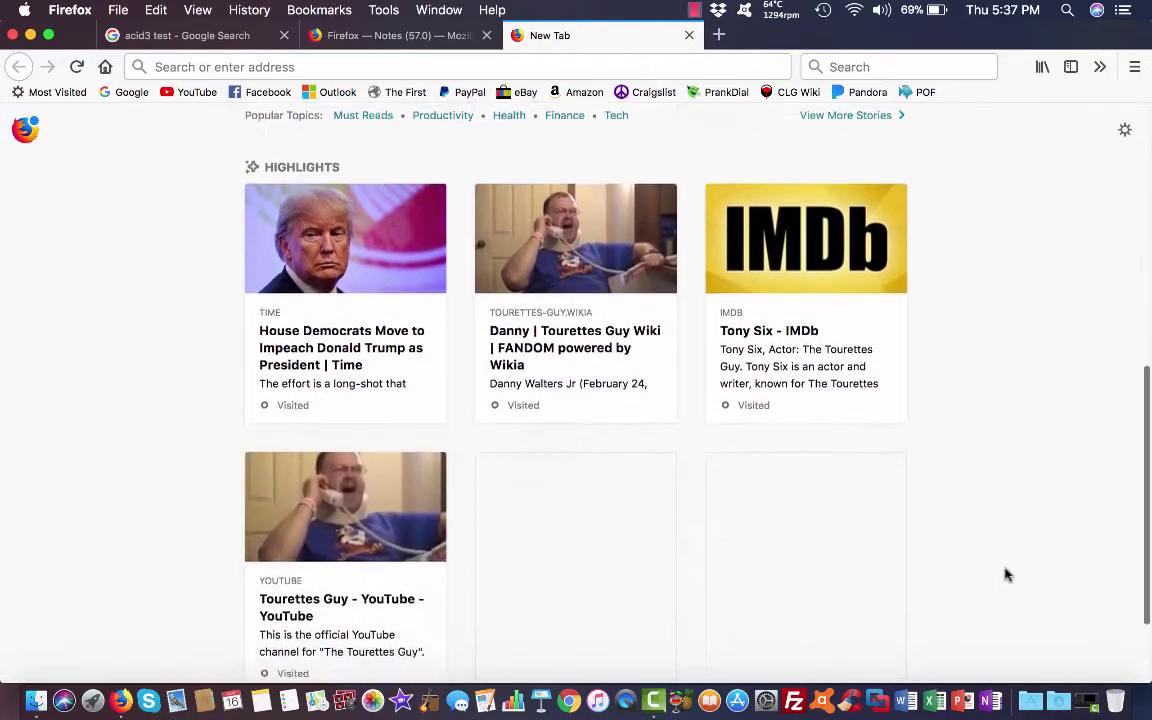
pyautogui.scroll(12, 1005, 573)
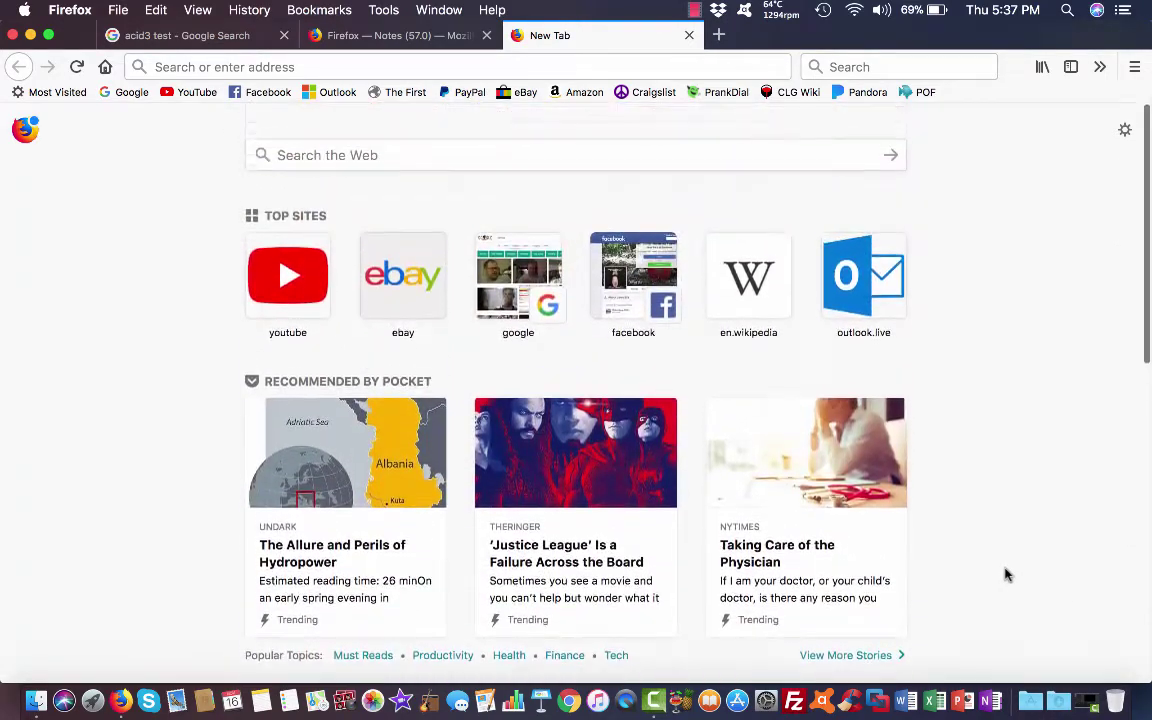
# Step: Start the "Let's get started" tour and view its Library, Screenshots, Address Bar and Customize topics
pyautogui.click(21, 132)
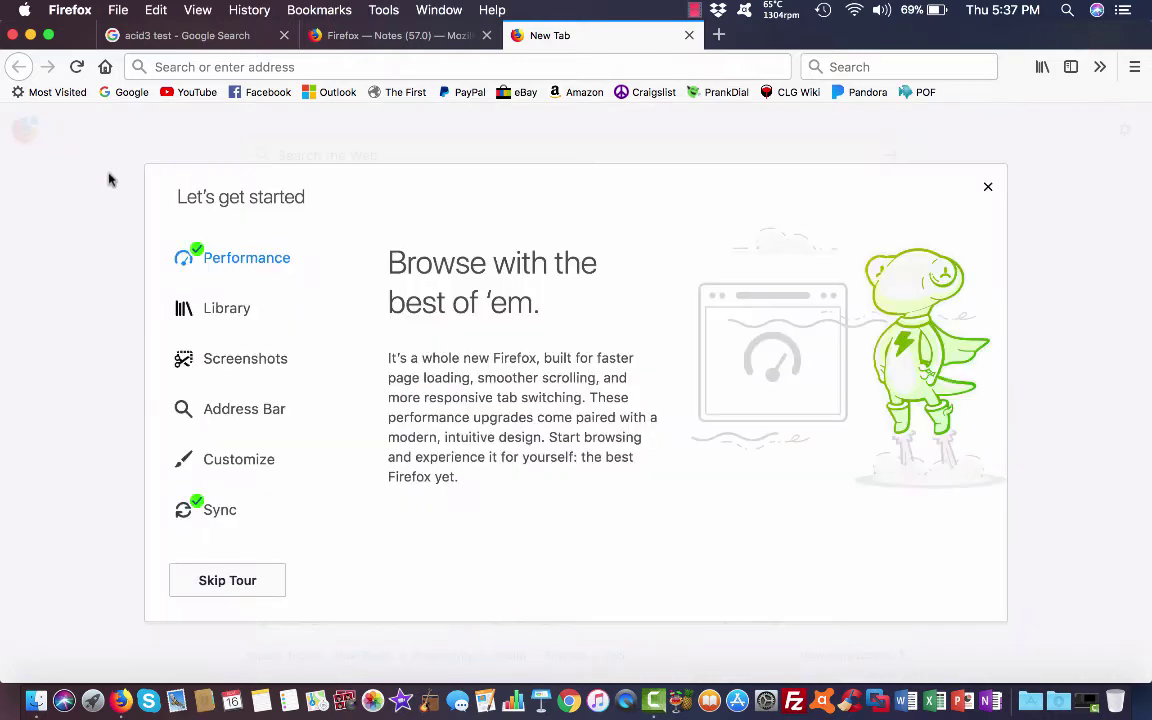
pyautogui.click(212, 312)
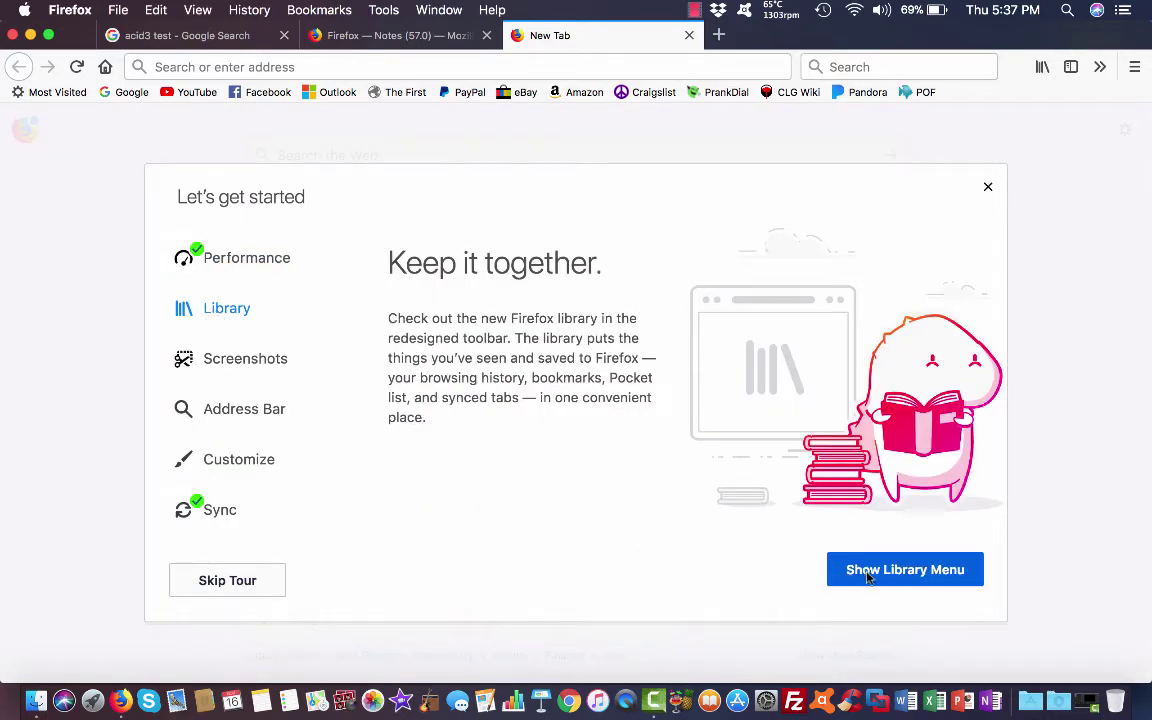
pyautogui.click(229, 372)
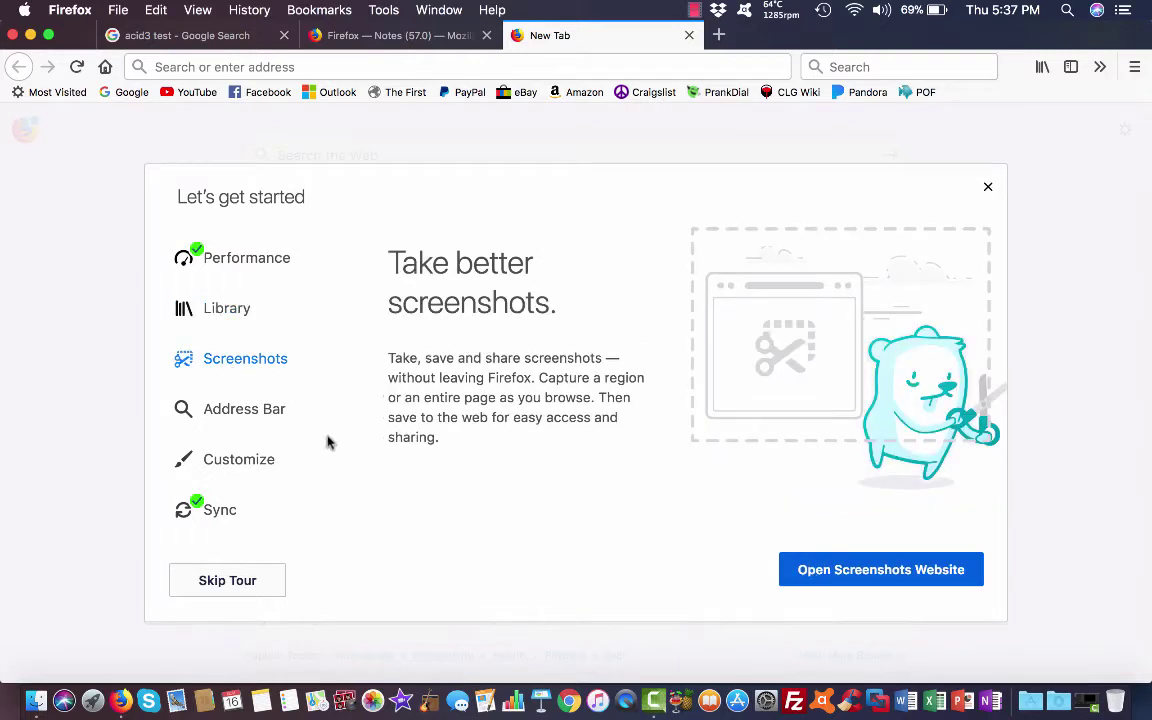
pyautogui.click(262, 418)
pyautogui.click(240, 452)
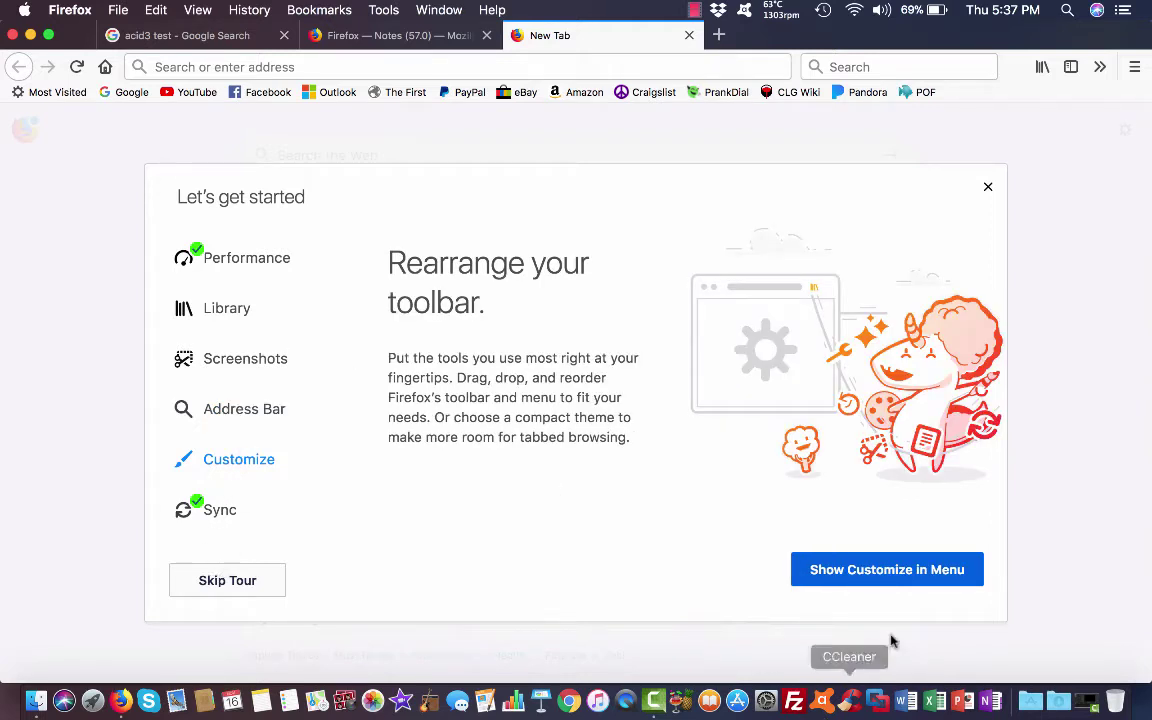
# Step: Return to the tour's Library topic and show the Library menu's contents from it
pyautogui.click(237, 309)
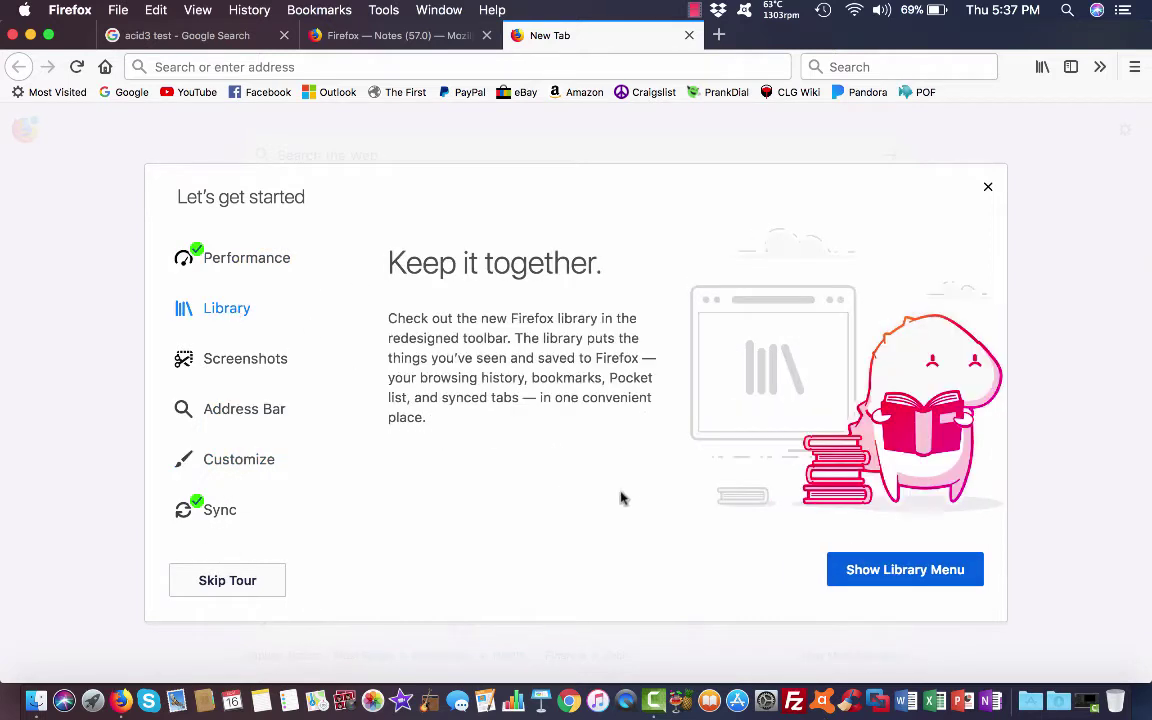
pyautogui.click(850, 568)
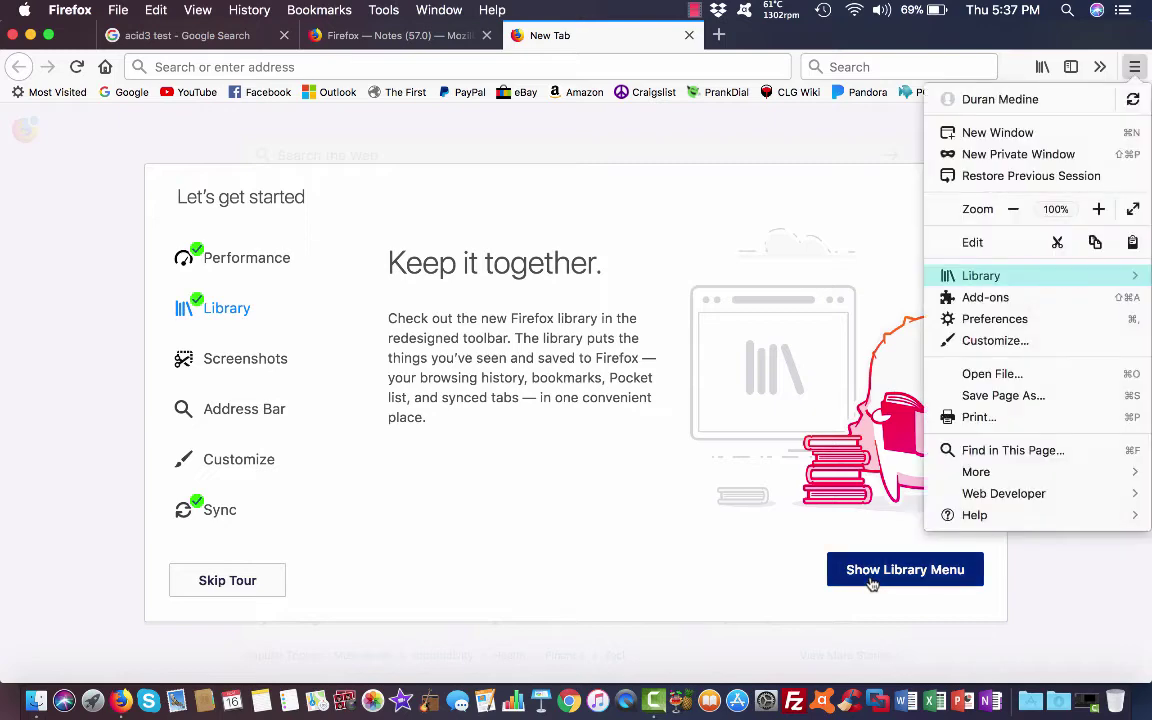
pyautogui.click(966, 275)
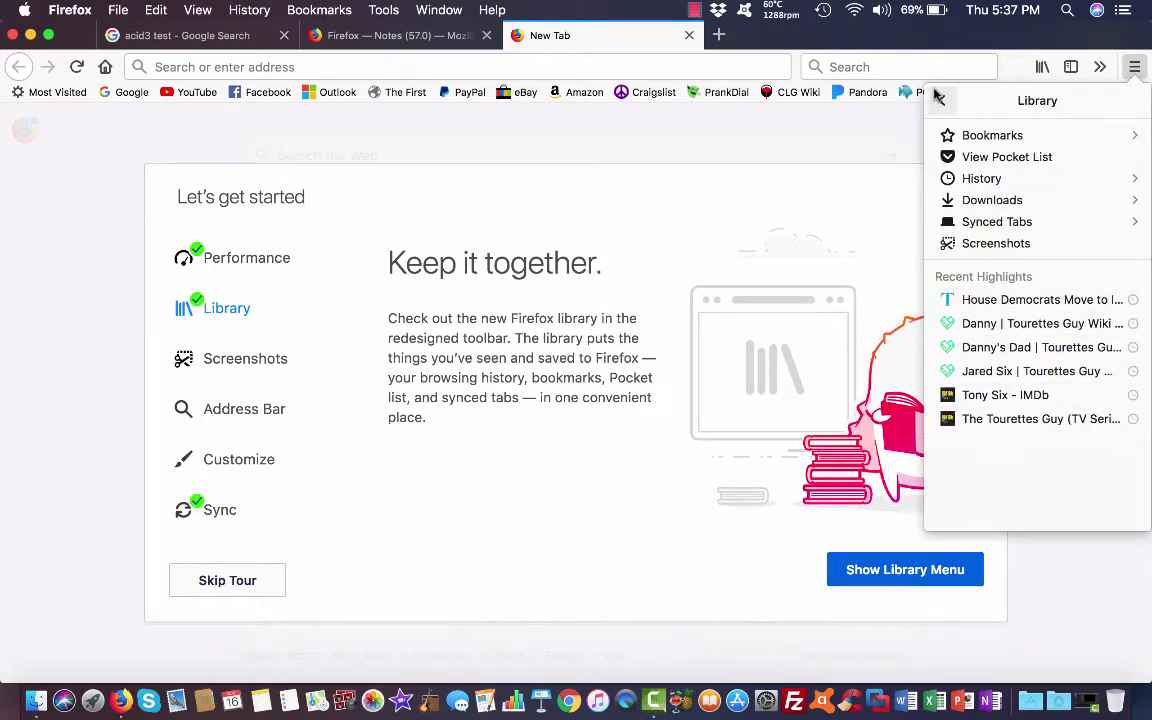
# Step: Open the Firefox Screenshots website from the tour's Screenshots topic, look at it and close its tab
pyautogui.click(240, 358)
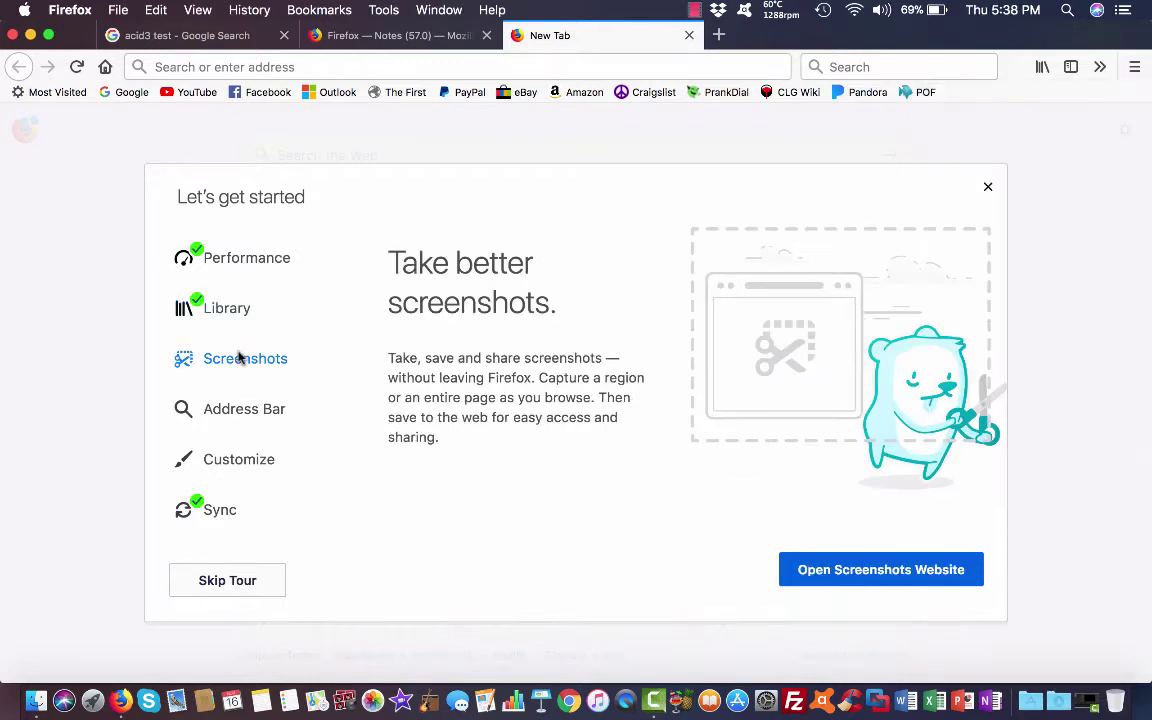
pyautogui.click(836, 570)
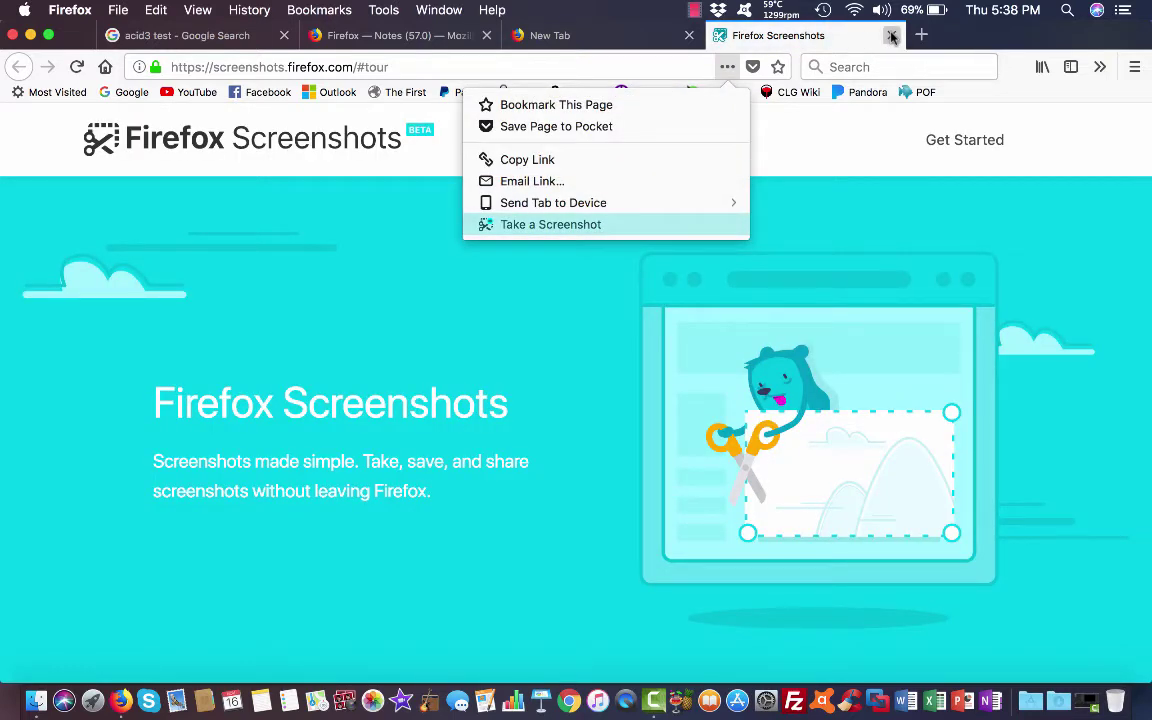
pyautogui.click(891, 36)
# Step: View the tour's Address Bar topic and open the Customize Firefox page by way of the Customize topic
pyautogui.click(215, 402)
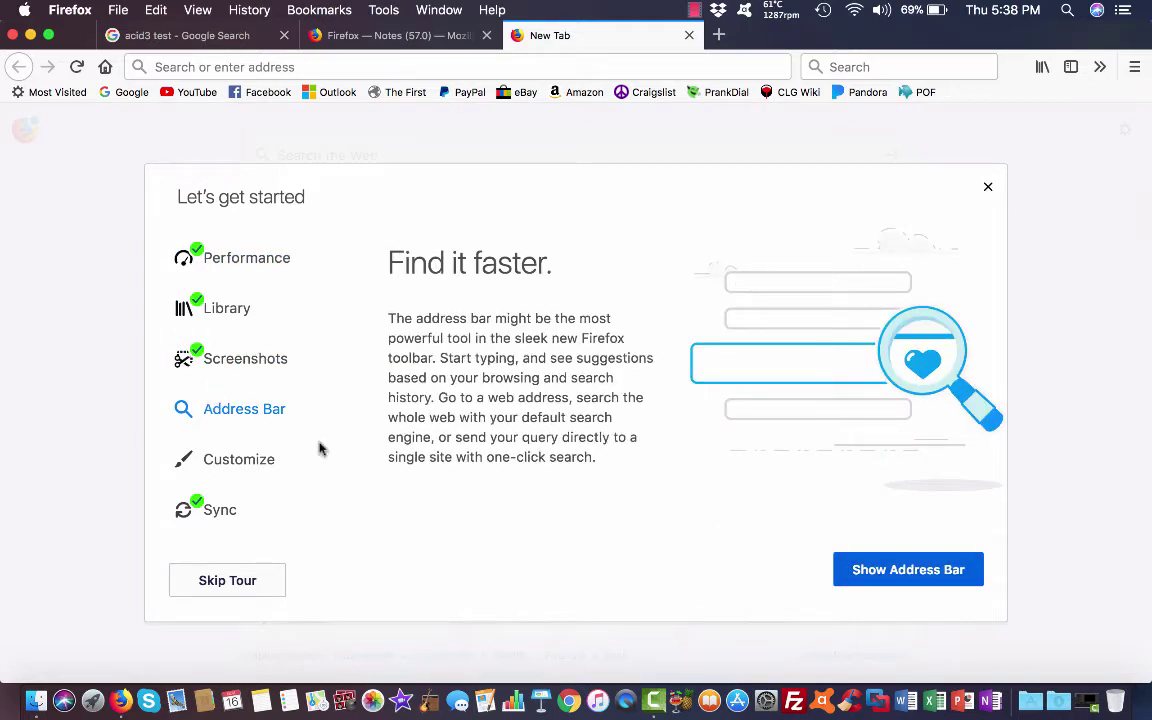
pyautogui.doubleClick(212, 461)
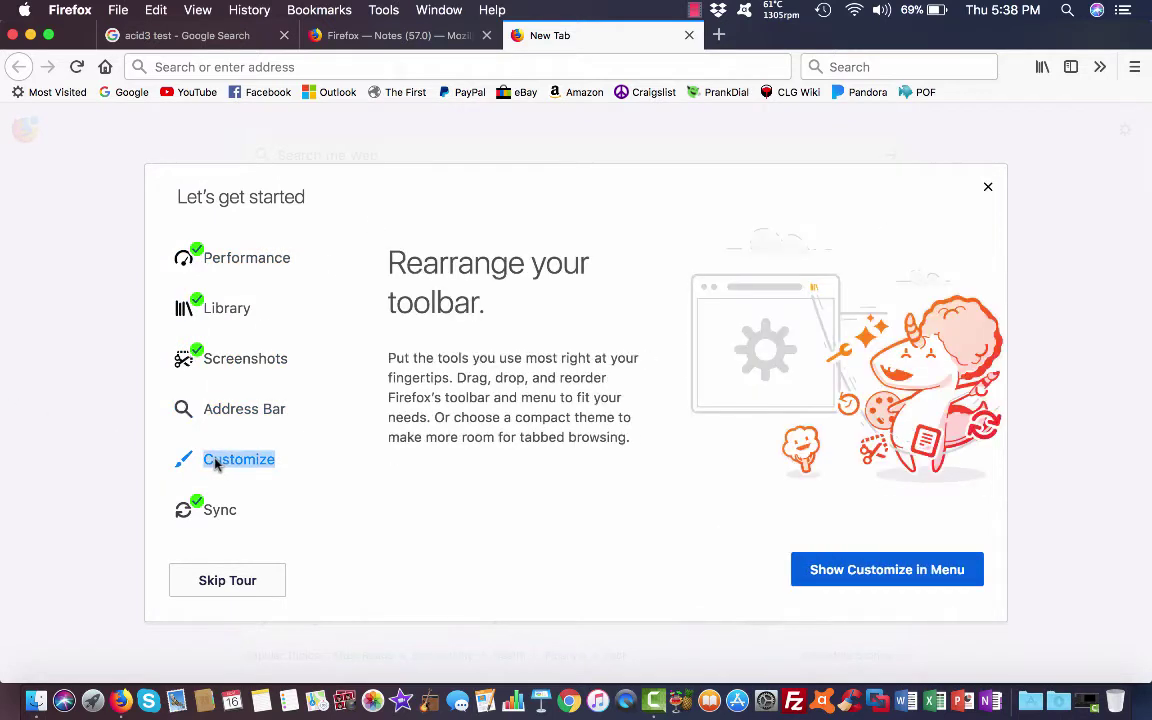
pyautogui.click(855, 590)
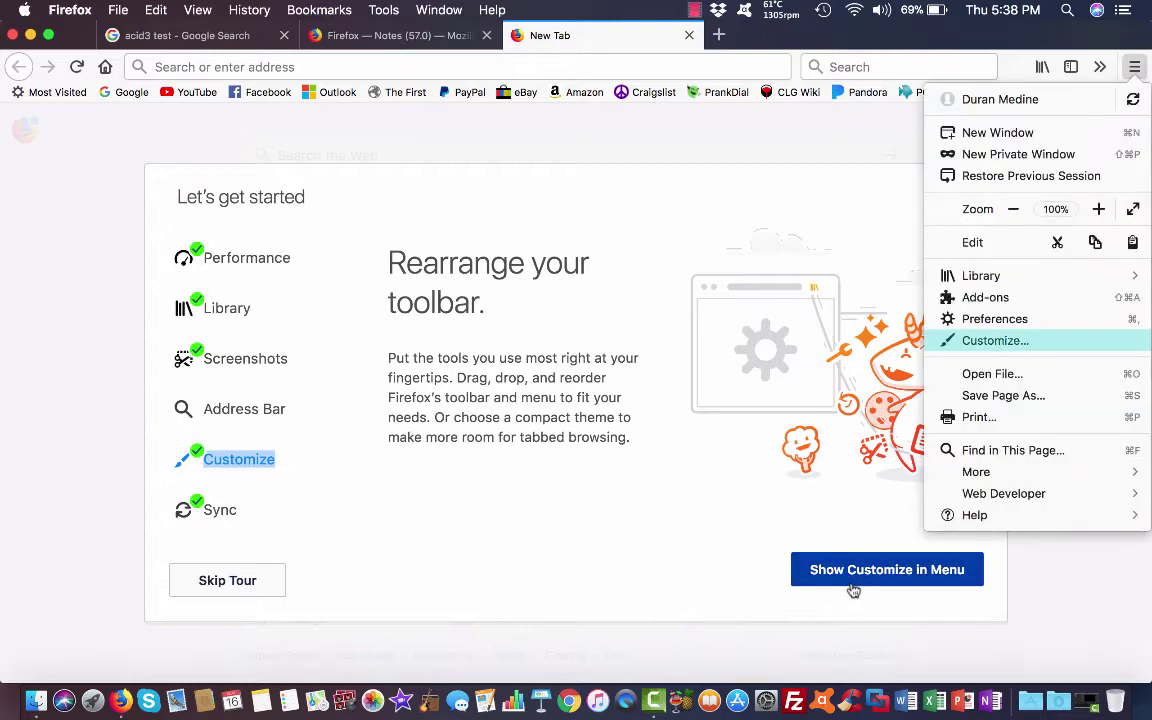
pyautogui.click(987, 338)
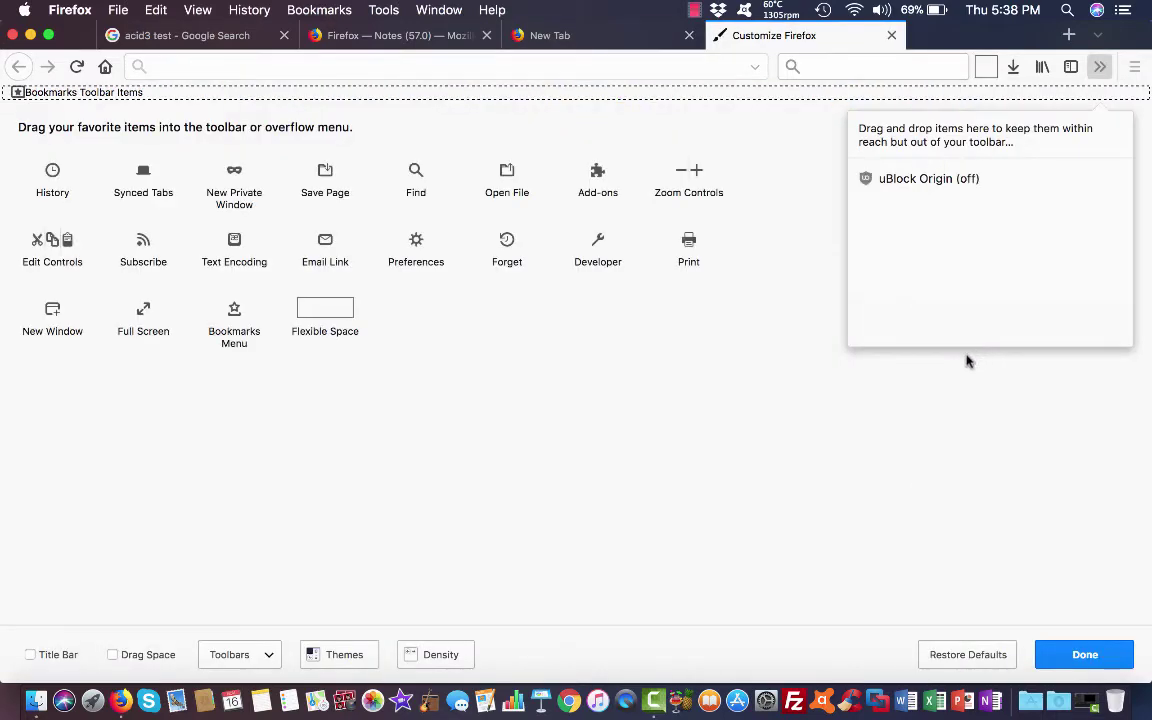
# Step: Open theme management from the Customize Firefox page and view the details of the Default and Light themes
pyautogui.click(352, 653)
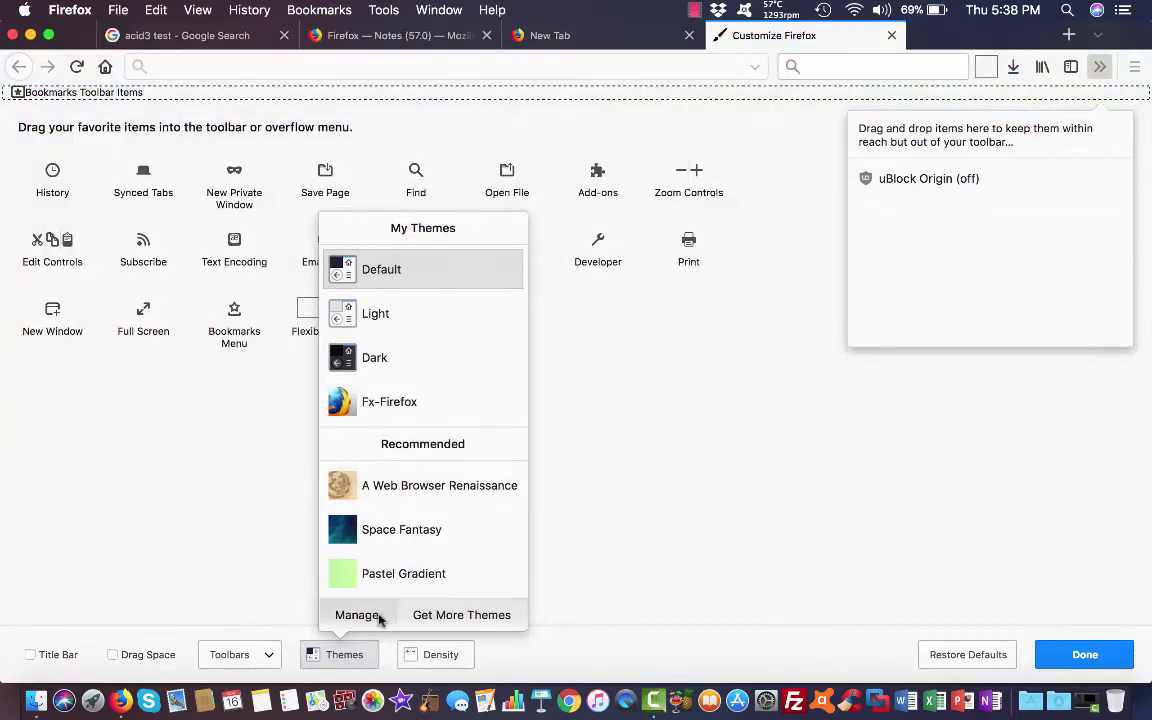
pyautogui.click(366, 617)
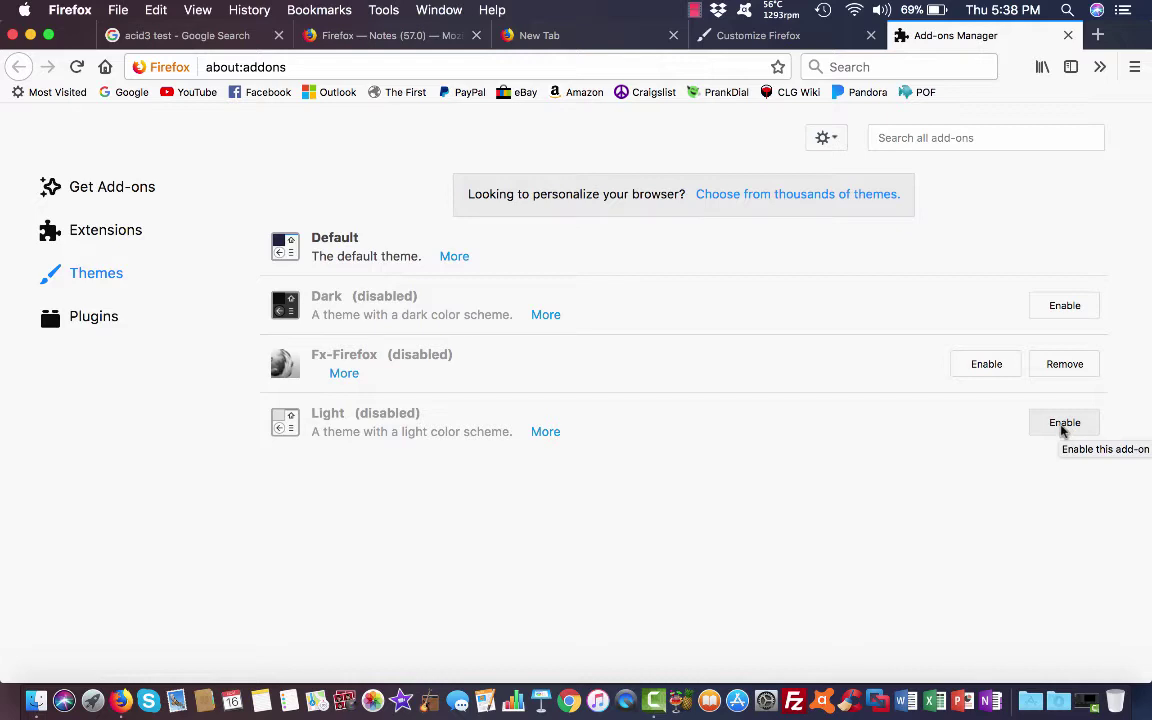
pyautogui.click(468, 256)
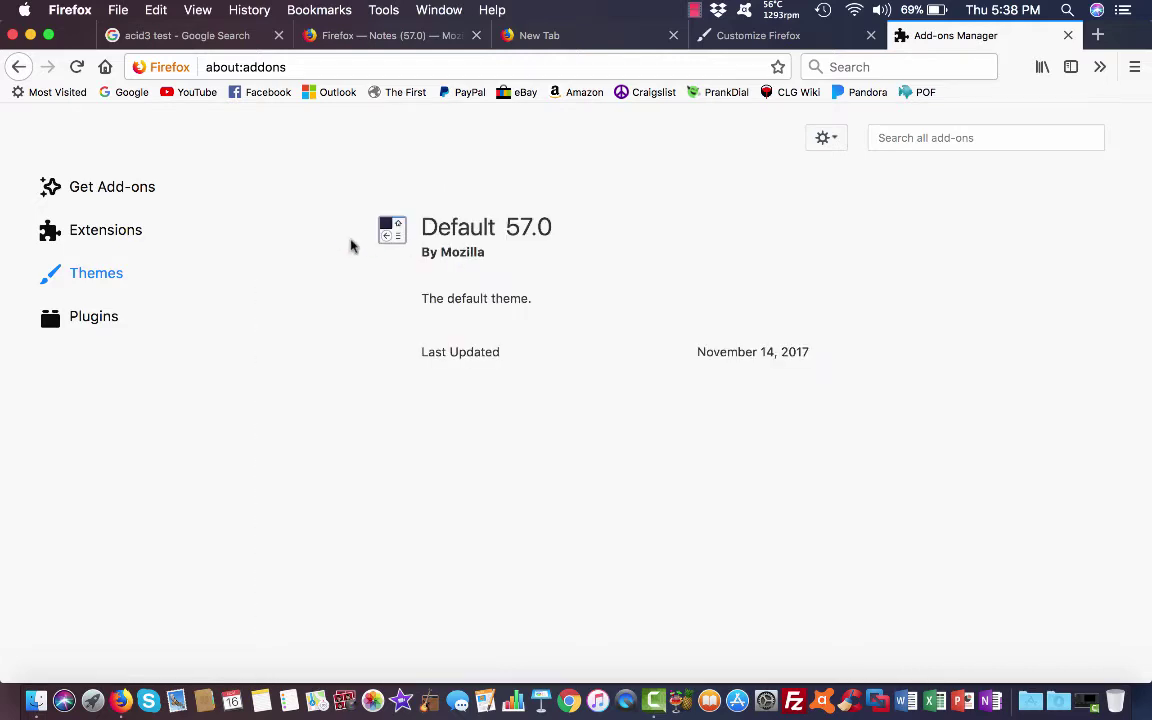
pyautogui.click(16, 68)
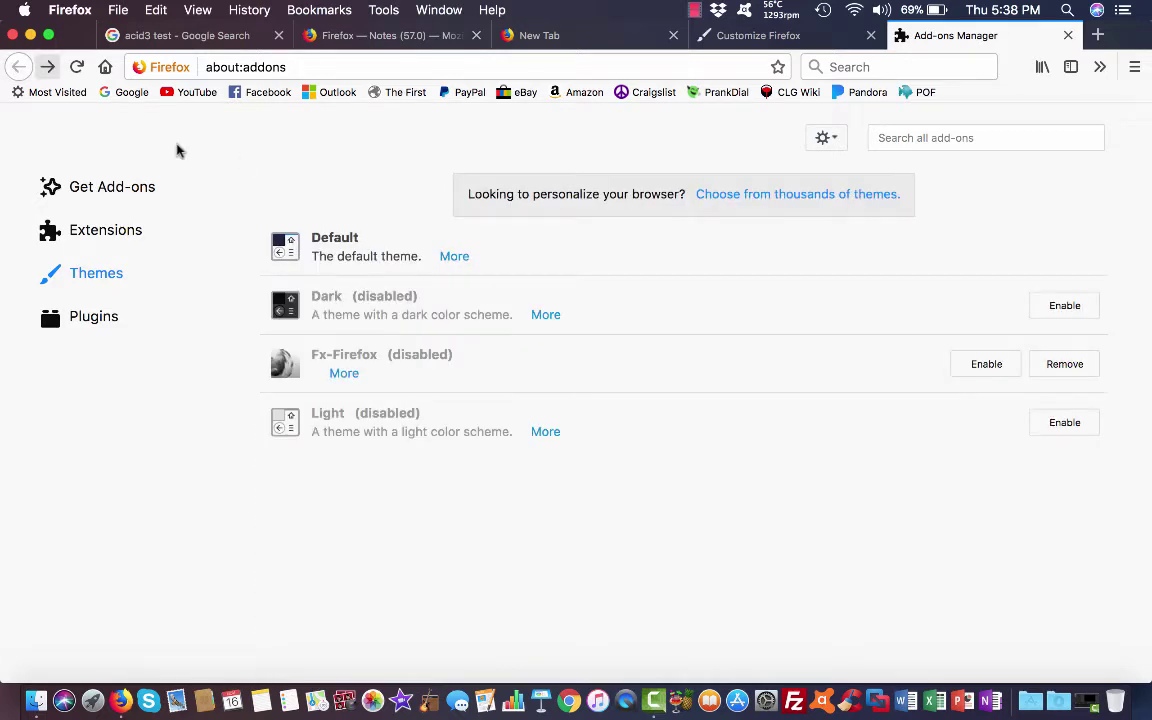
pyautogui.click(552, 432)
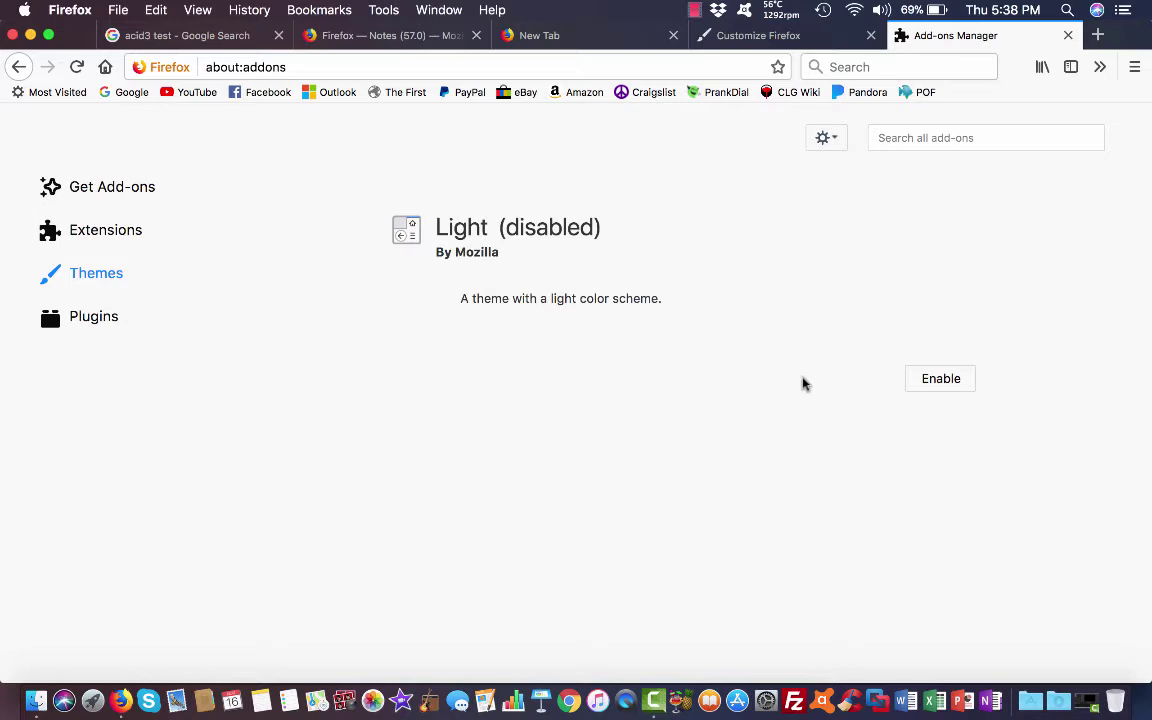
pyautogui.click(18, 68)
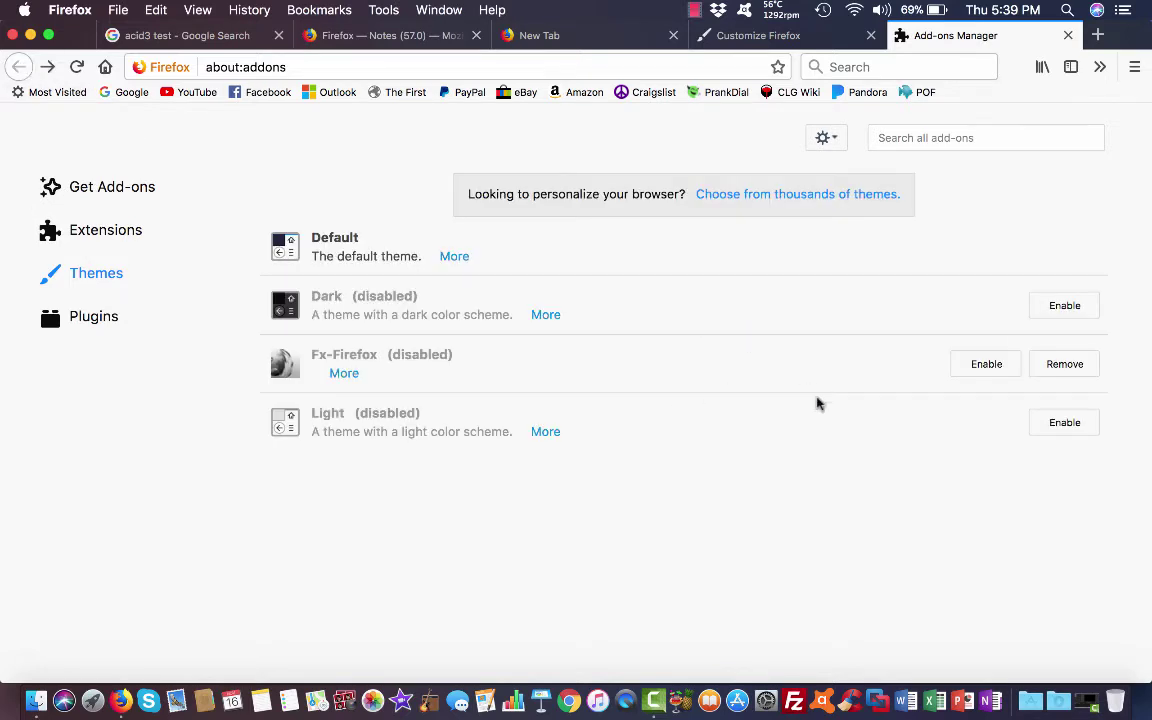
# Step: Enable the Light theme and close the Add-ons Manager and Customize Firefox tabs
pyautogui.click(1064, 423)
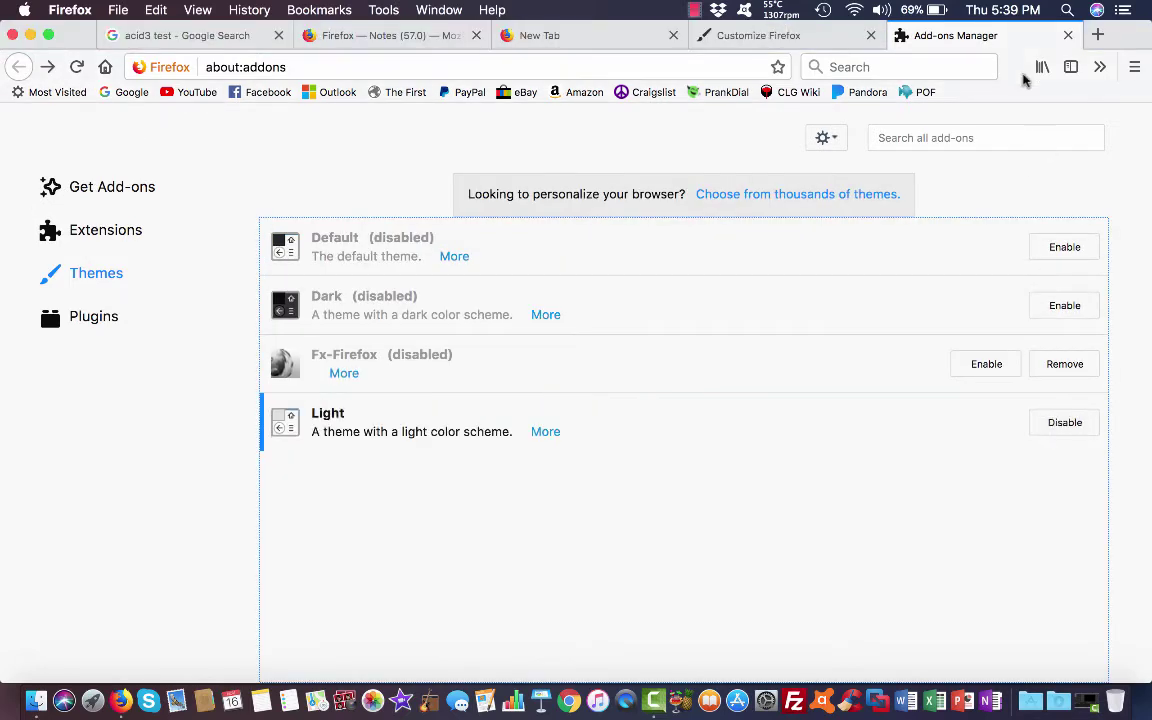
pyautogui.click(1068, 37)
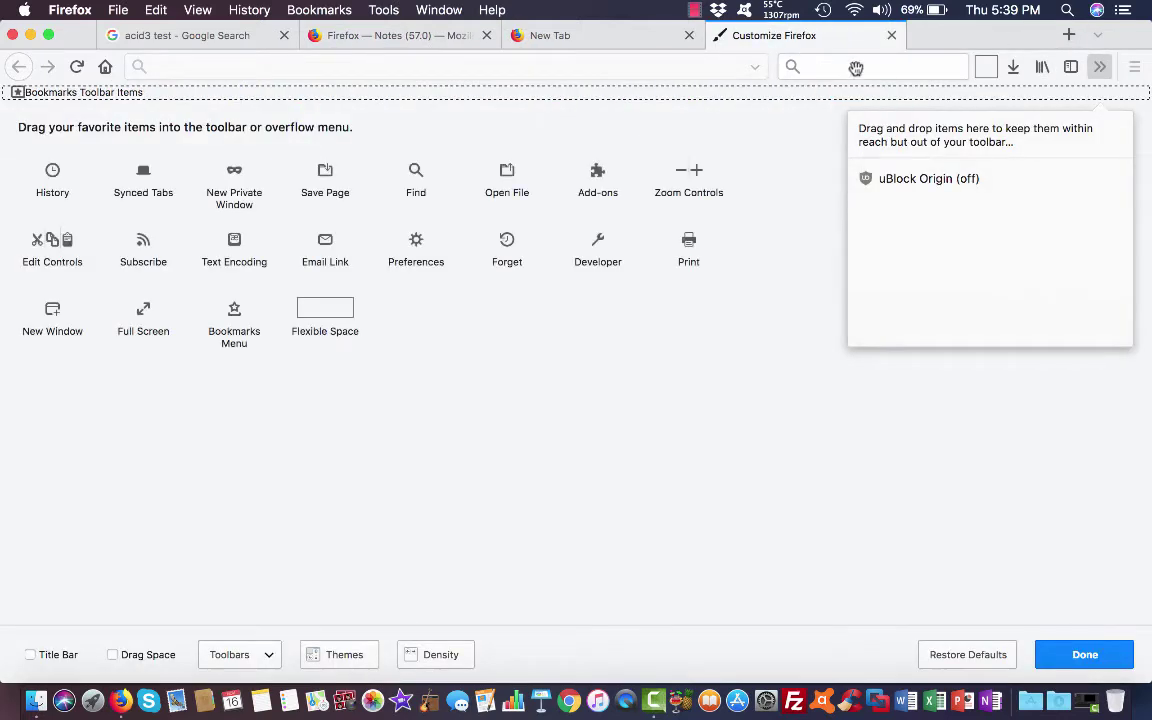
pyautogui.click(890, 41)
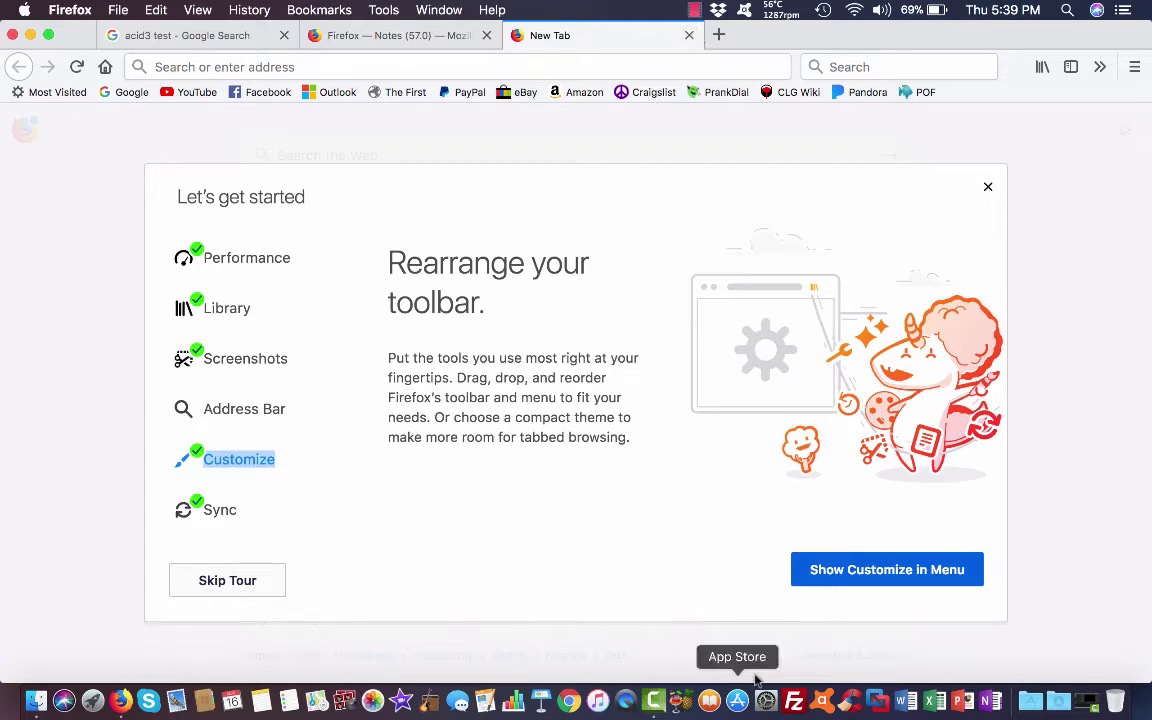
# Step: Reopen the Customize Firefox page from the tour, apply the Default theme and close the page
pyautogui.click(821, 584)
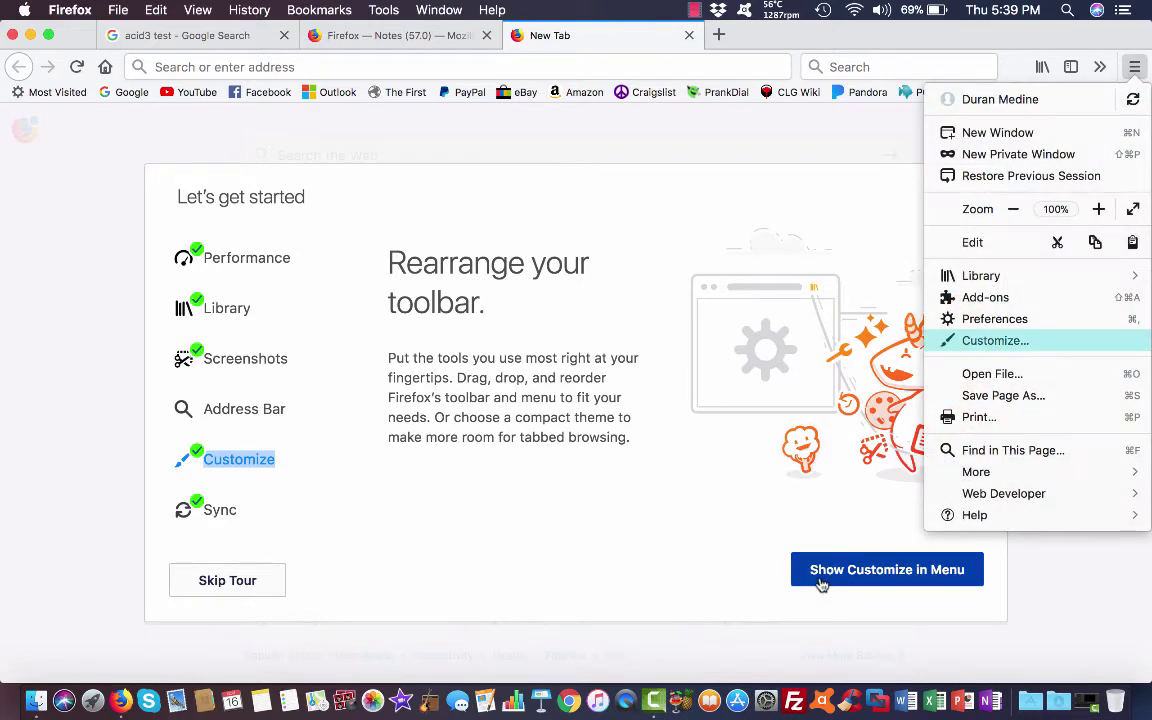
pyautogui.click(949, 340)
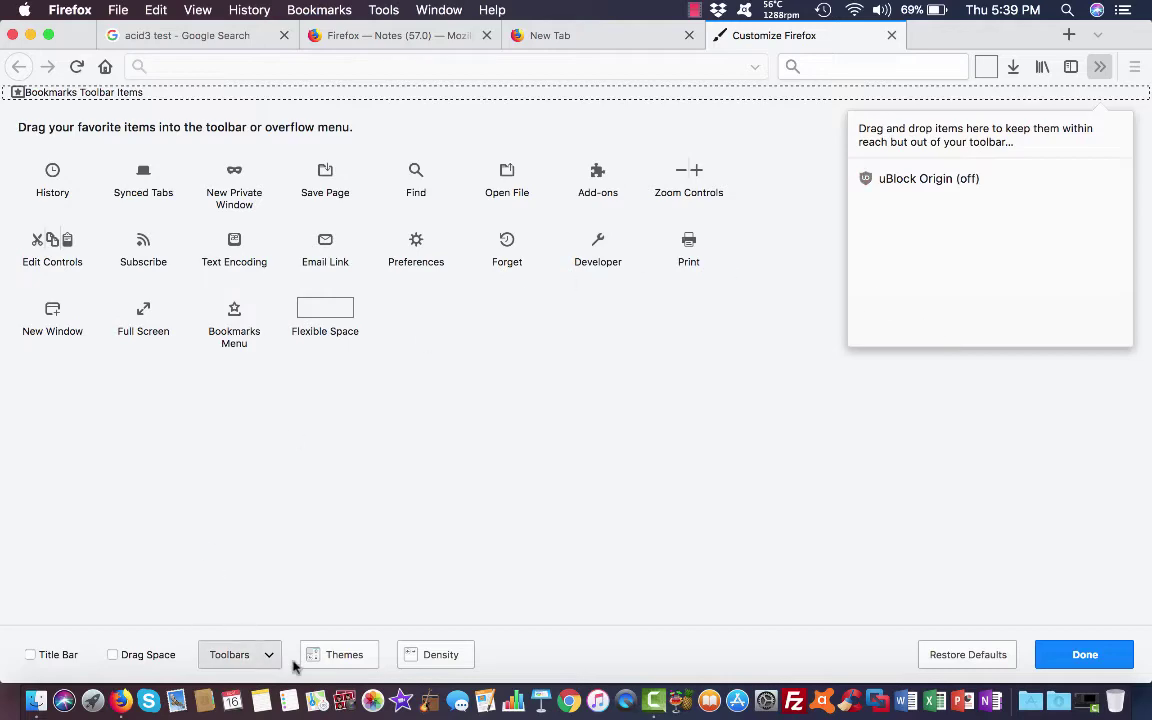
pyautogui.click(333, 664)
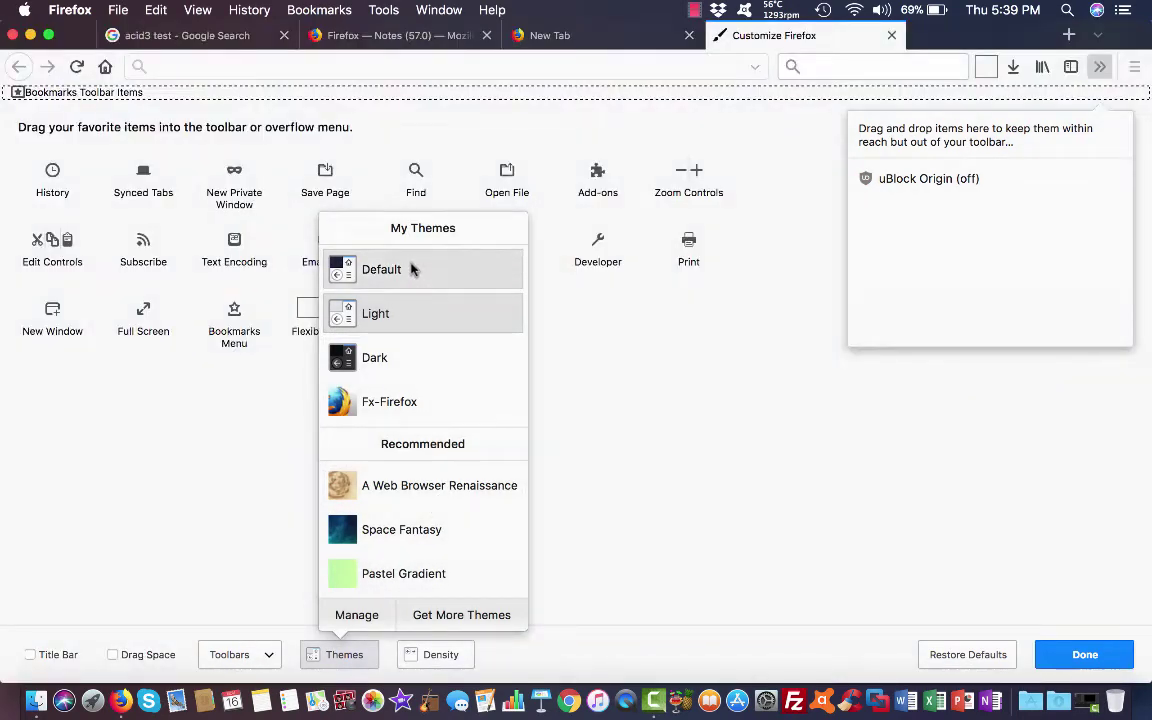
pyautogui.click(410, 269)
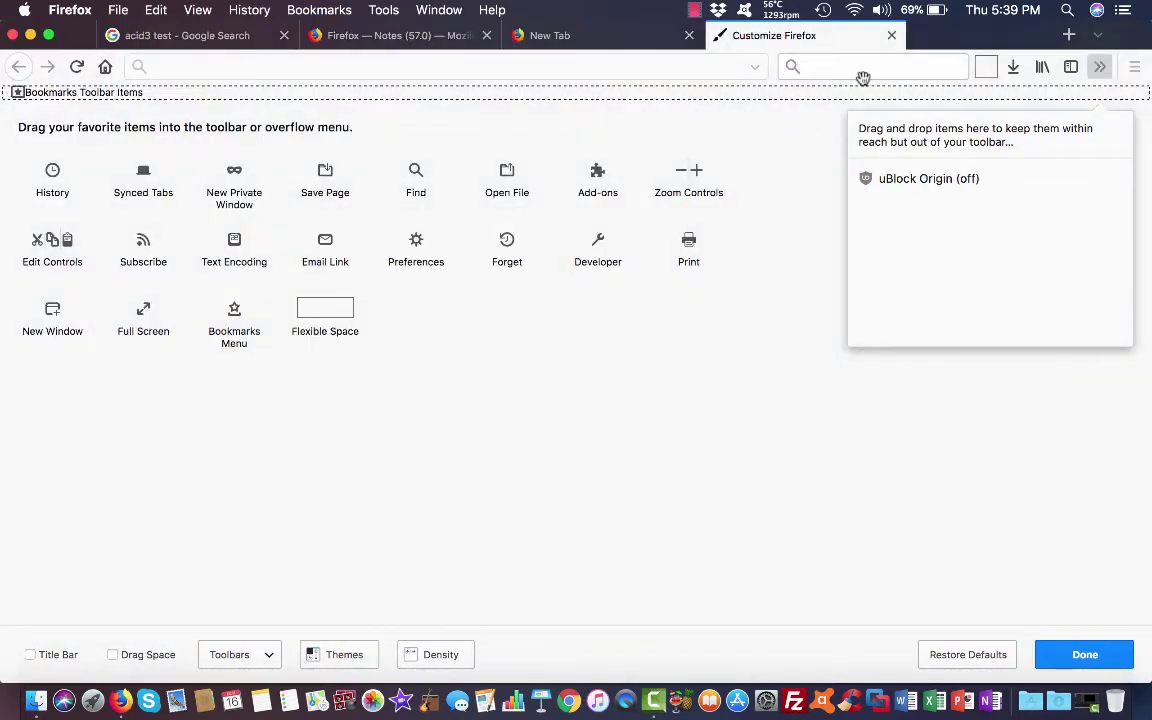
pyautogui.click(891, 35)
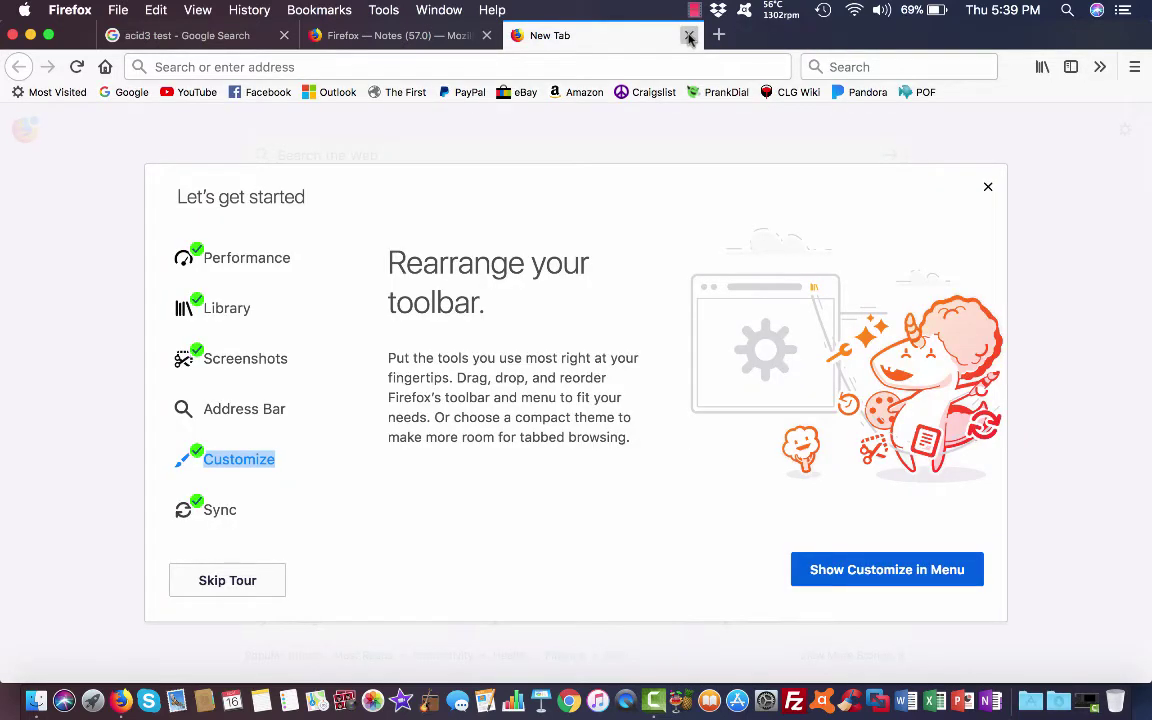
# Step: View the tour's Address Bar topic, show the address bar suggestions for Firefox, and close the New Tab page
pyautogui.click(267, 421)
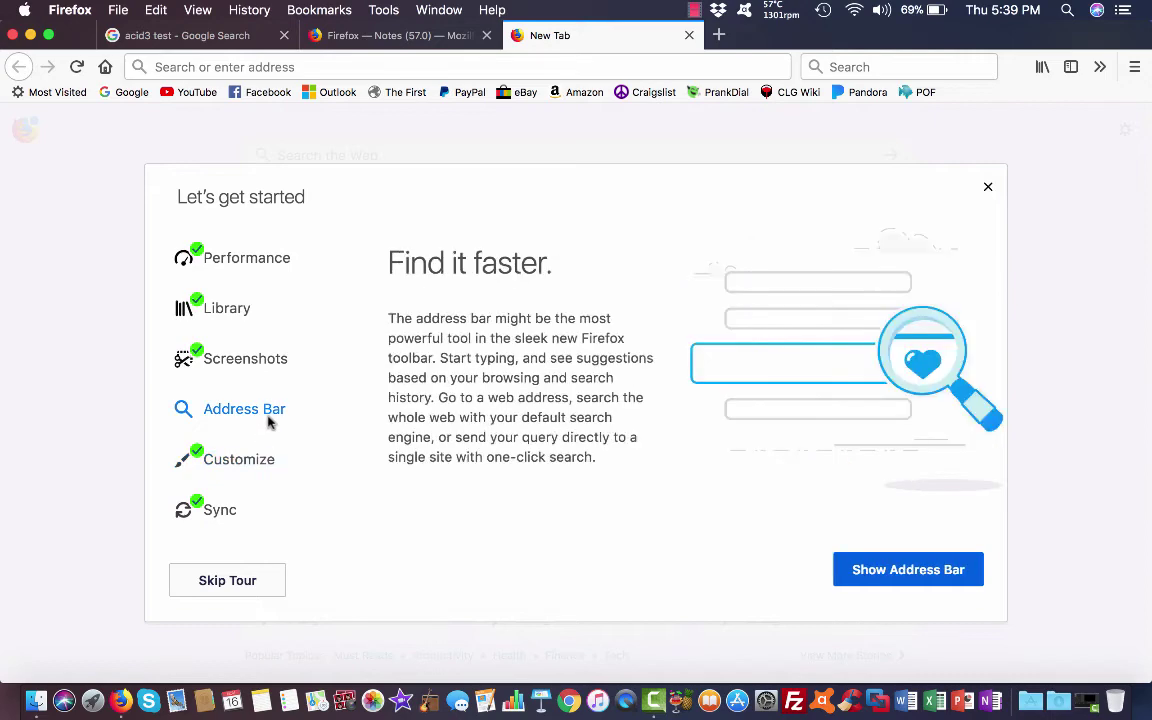
pyautogui.click(866, 568)
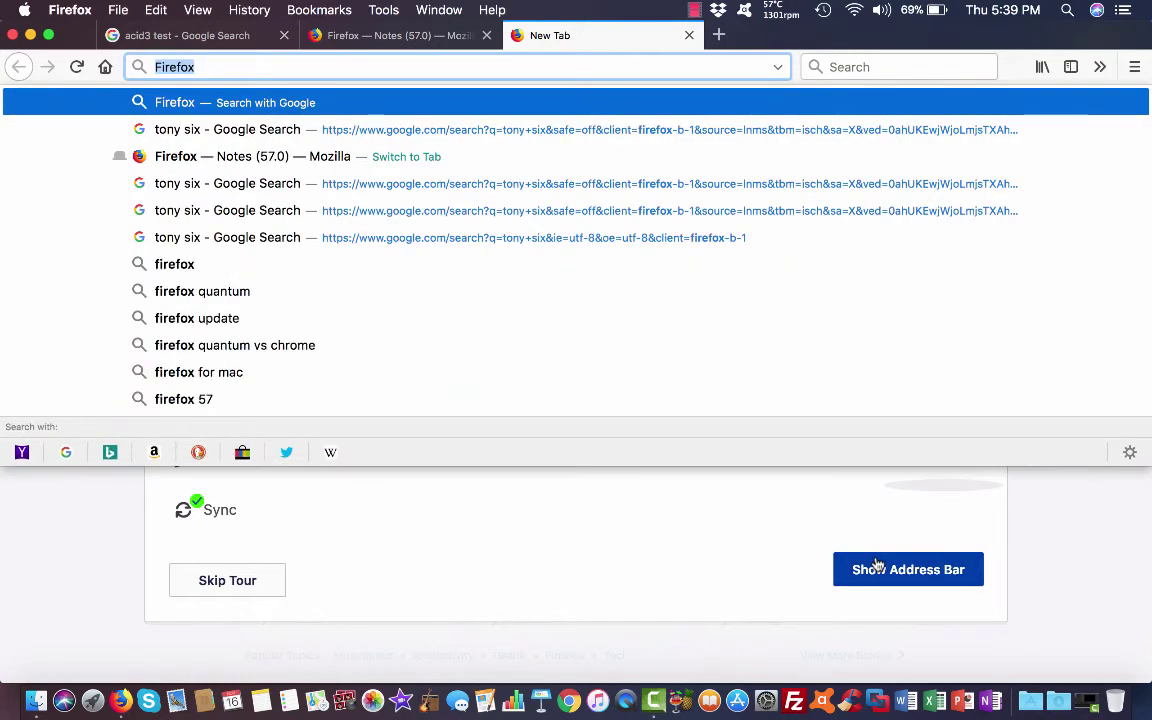
pyautogui.click(672, 567)
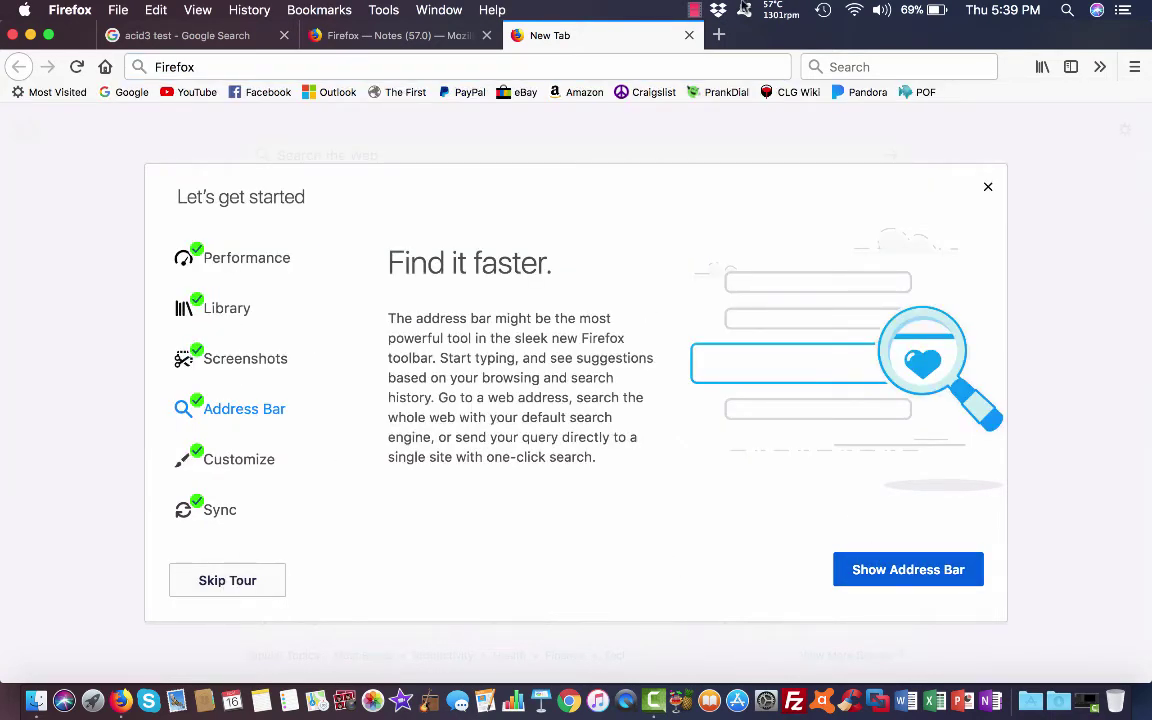
pyautogui.press('super+w')
# Step: Load the bookmarked YouTube site in the acid3 test search tab and look over its home page
pyautogui.click(212, 35)
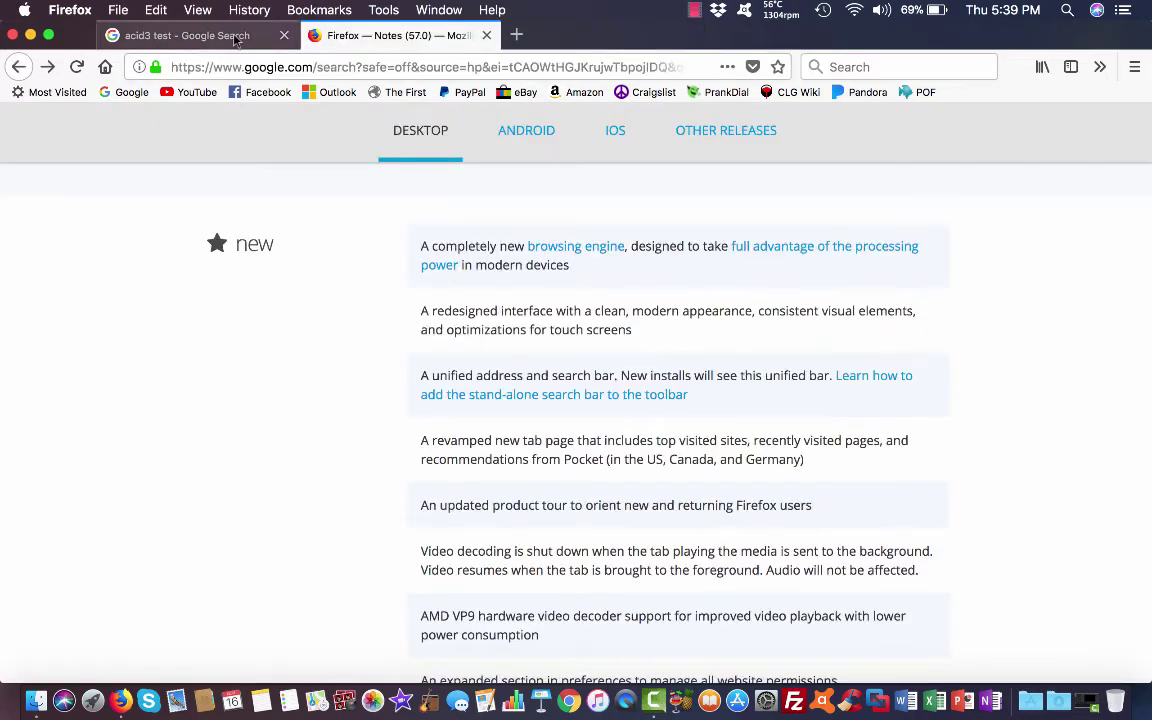
pyautogui.click(176, 94)
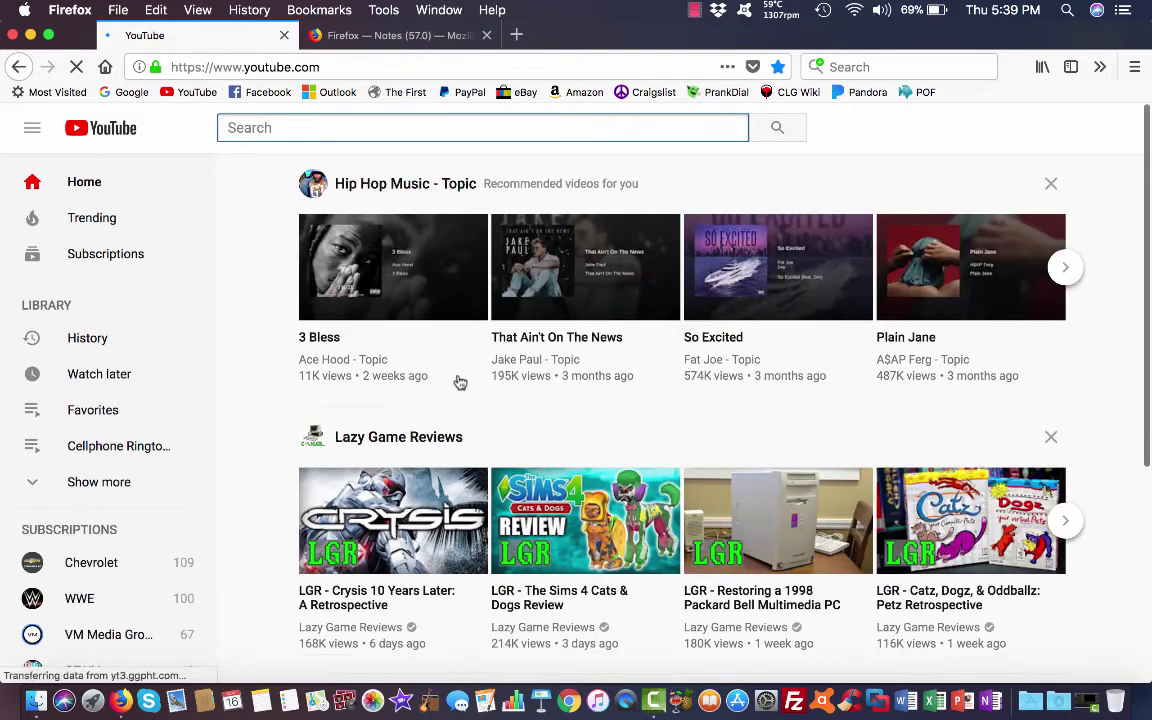
pyautogui.scroll(-3, 458, 380)
pyautogui.scroll(2, 459, 382)
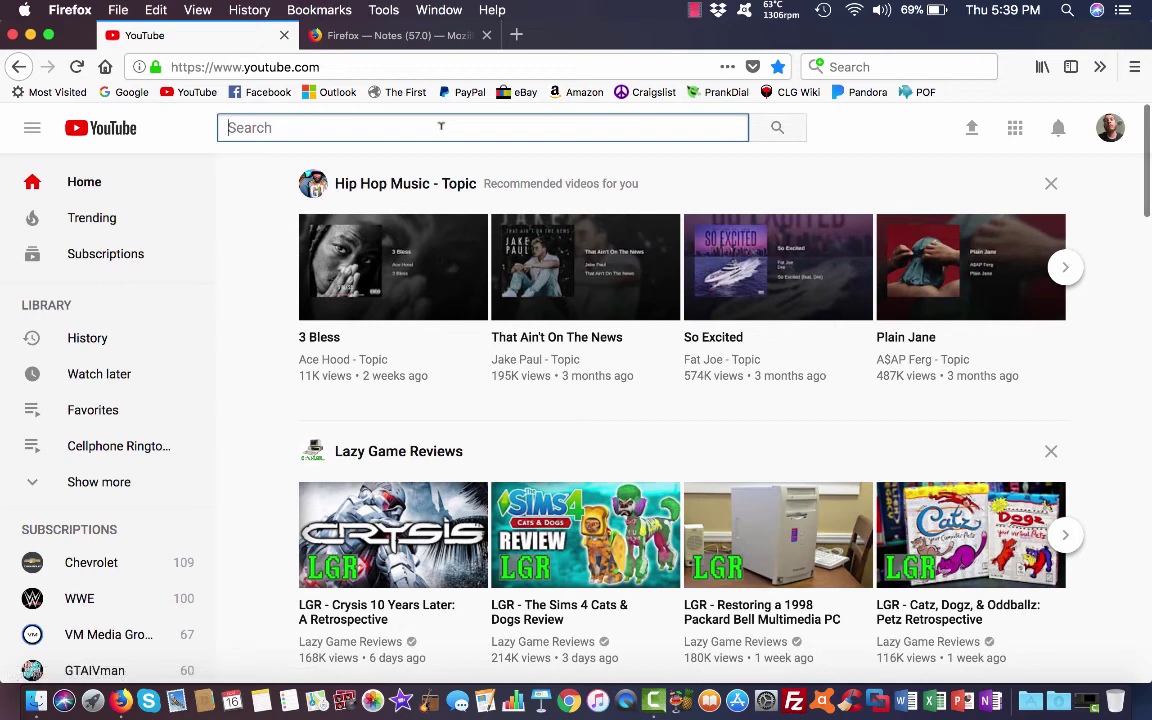
pyautogui.write('ur')
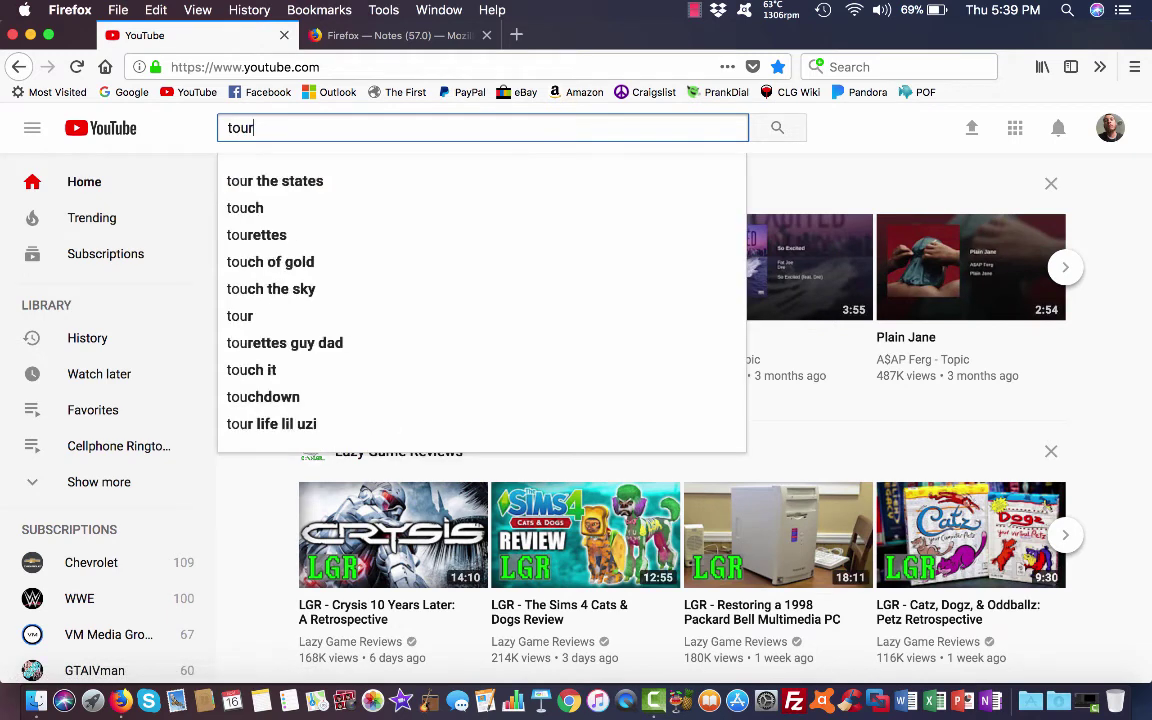
pyautogui.press('BackSpace')
pyautogui.press('BackSpace')
pyautogui.press('BackSpace')
pyautogui.press('BackSpace')
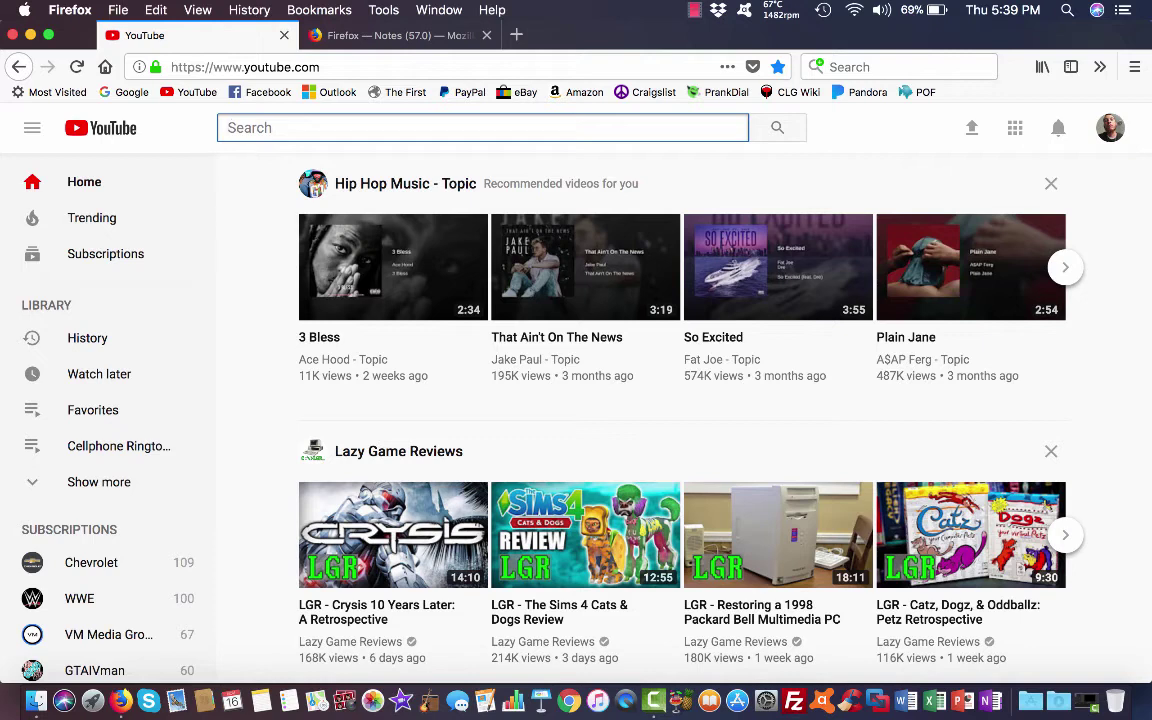
pyautogui.write('w')
pyautogui.press('BackSpace')
# Step: Search YouTube for "tourettes guy"
pyautogui.write('tour')
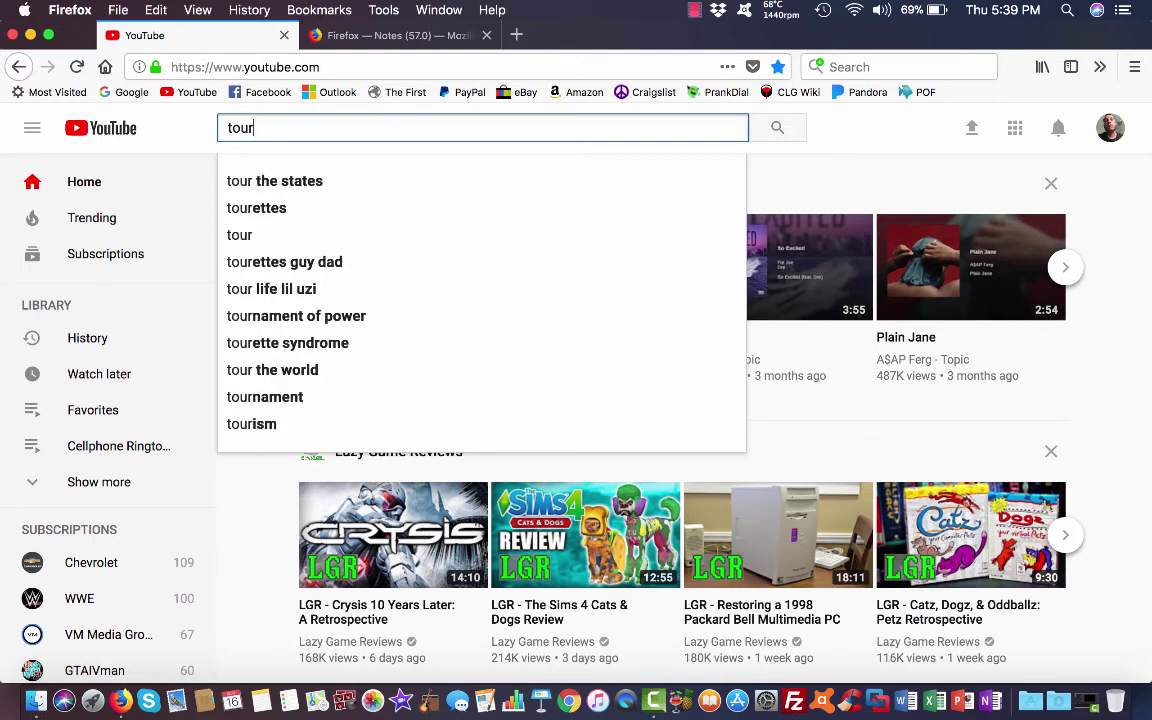
pyautogui.write('ettes guy')
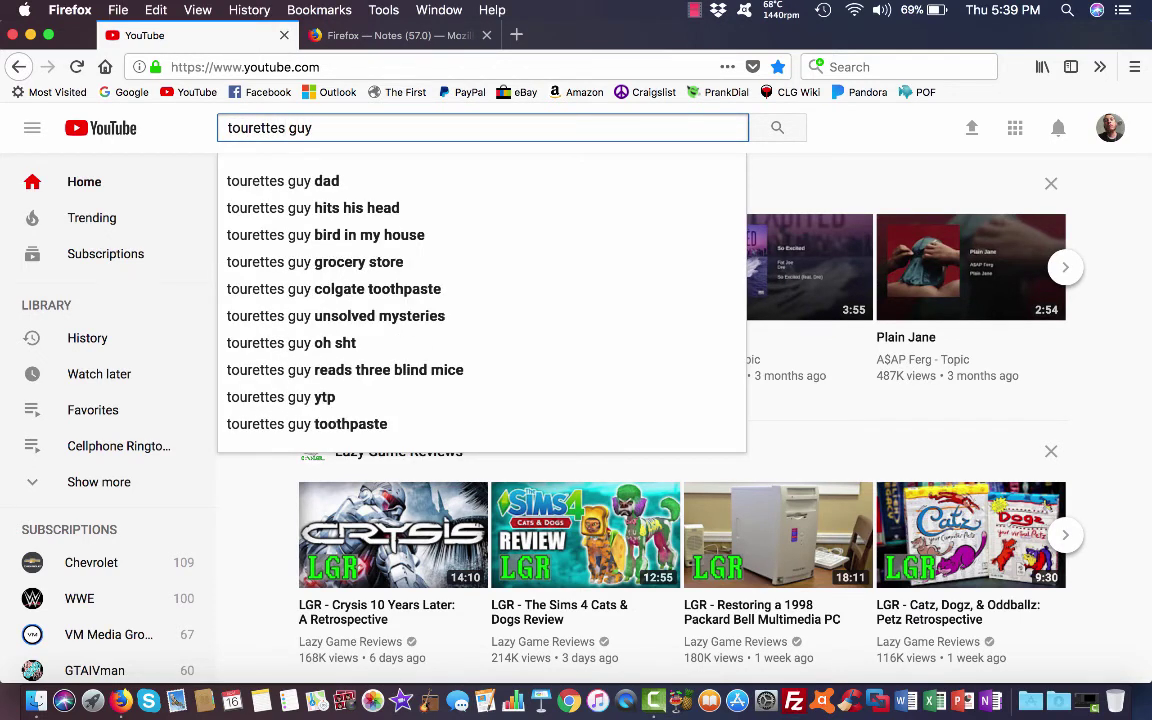
pyautogui.press('Return')
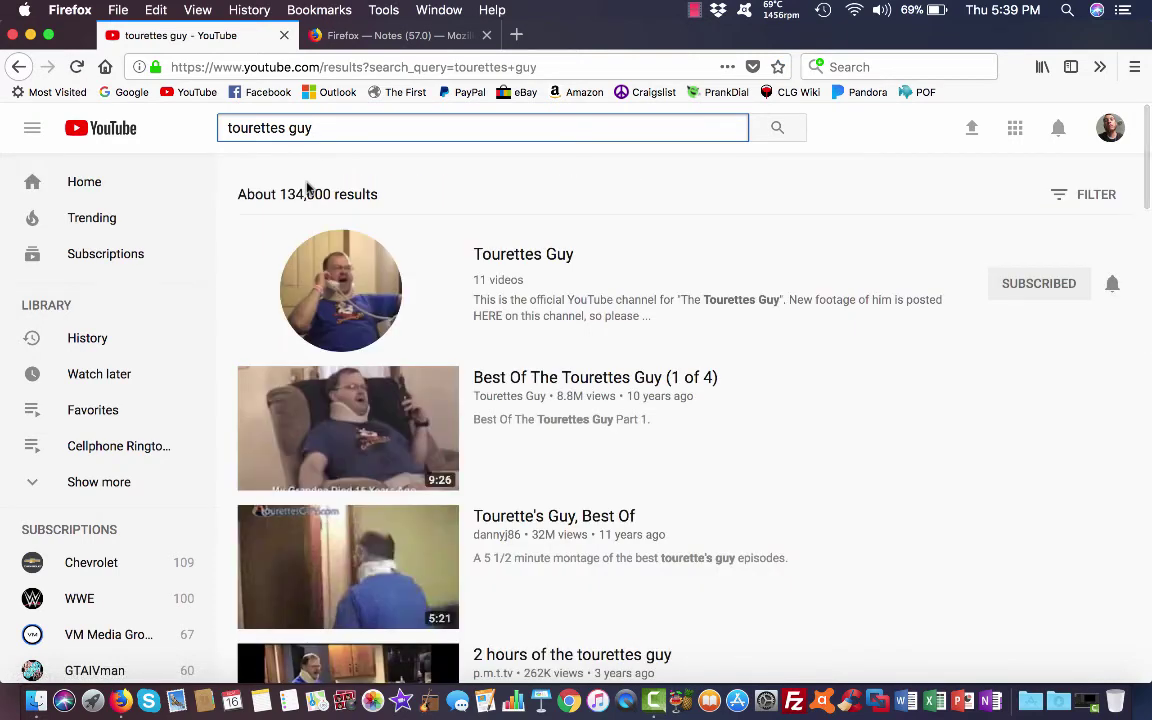
# Step: Browse the search results and open the video Tourettes Guy - "Speak English!!!"
pyautogui.scroll(-2, 304, 328)
pyautogui.scroll(-1, 304, 328)
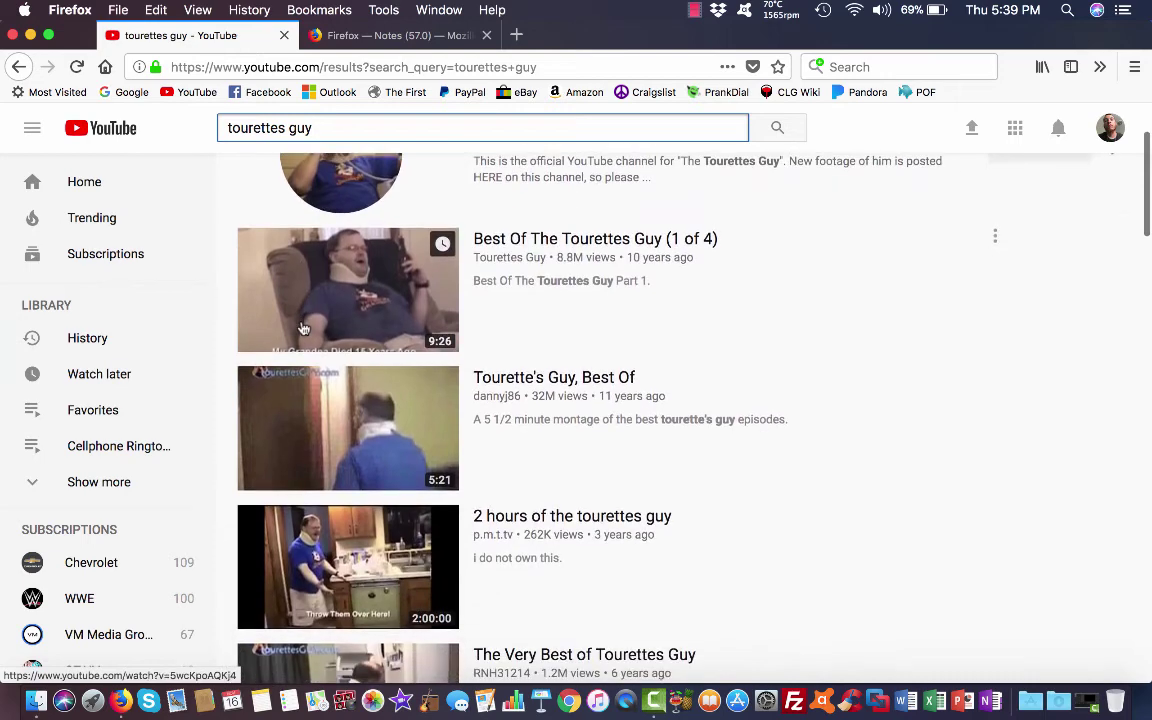
pyautogui.scroll(-6, 310, 427)
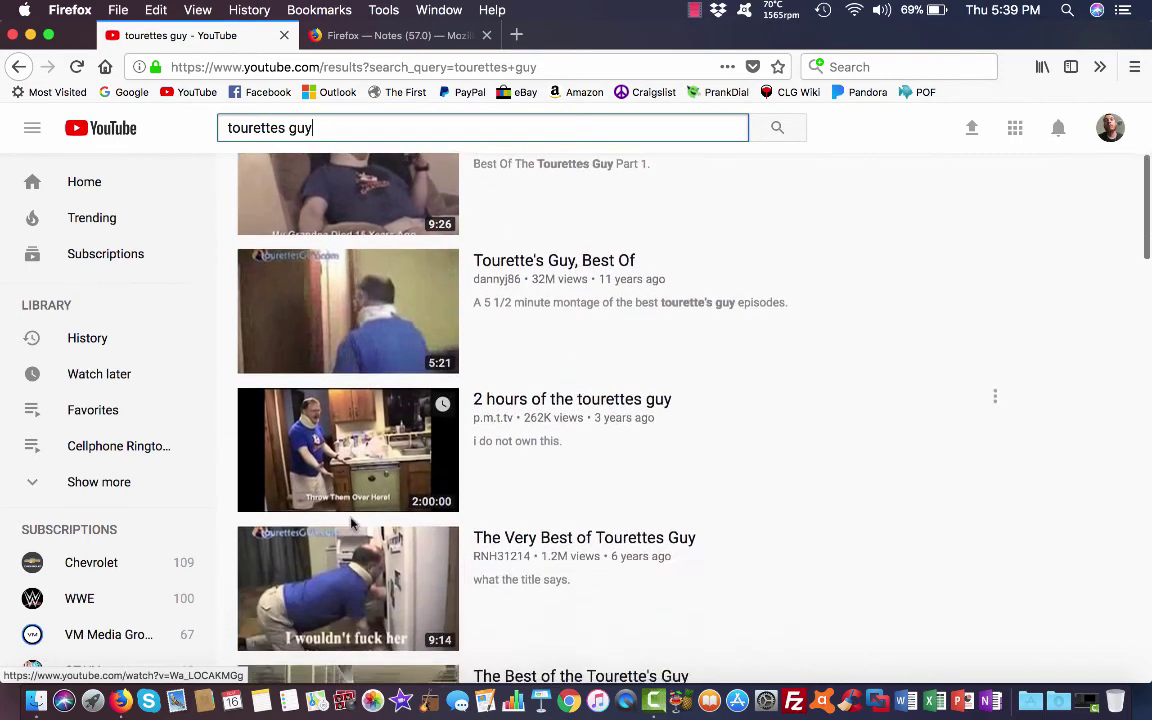
pyautogui.scroll(-6, 352, 523)
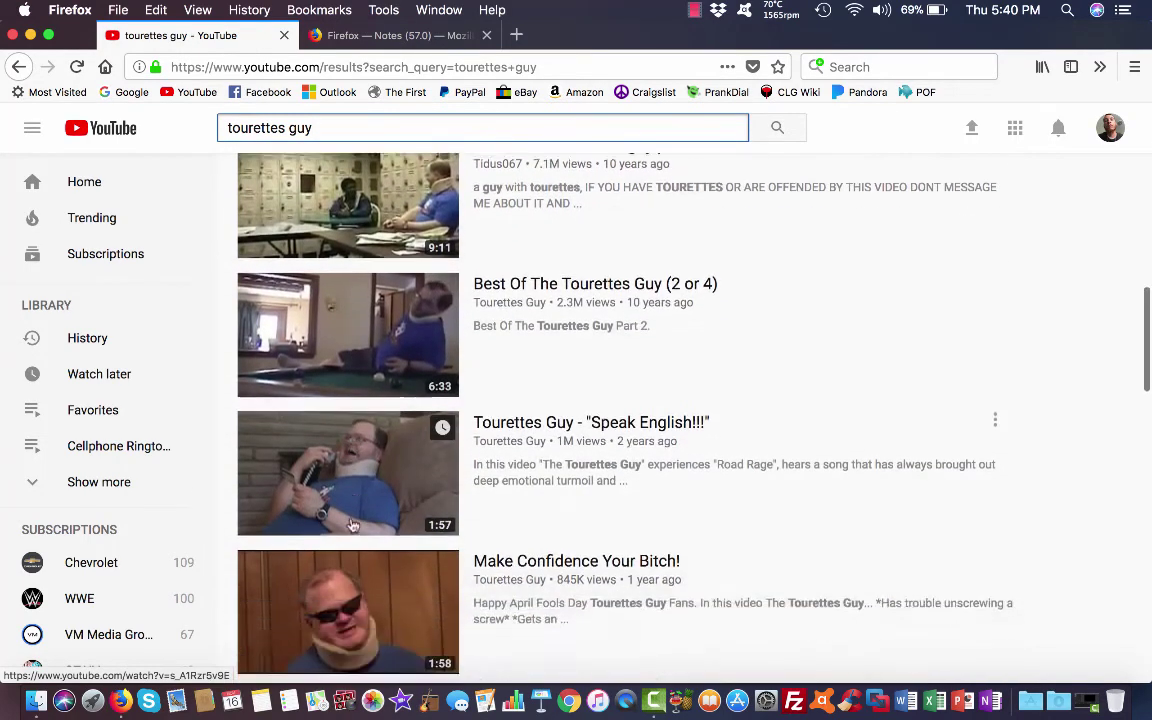
pyautogui.click(324, 424)
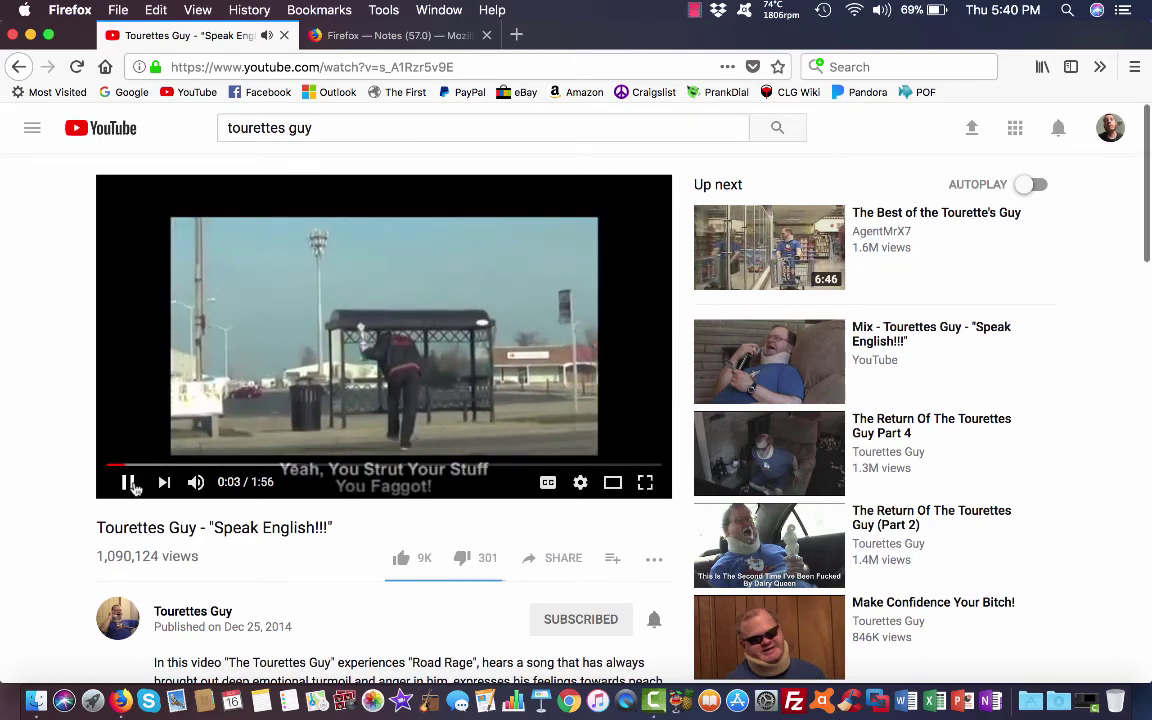
# Step: Check the video player's playback settings, close them and pause the video
pyautogui.click(581, 483)
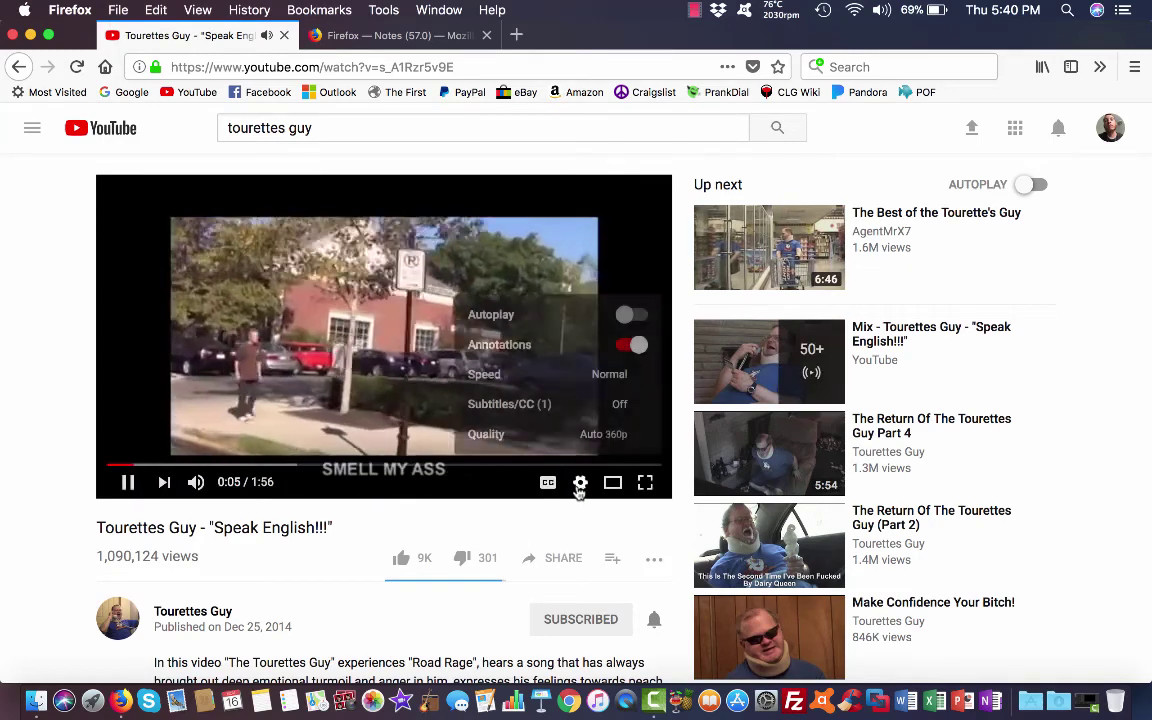
pyautogui.click(580, 485)
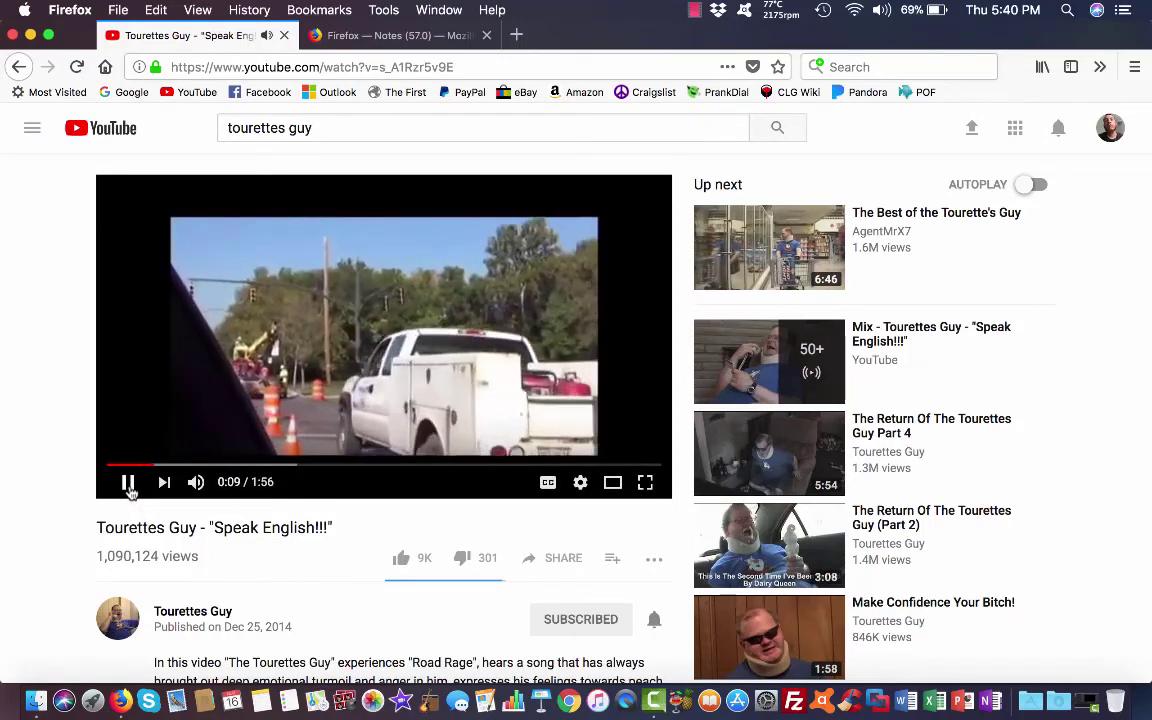
pyautogui.click(128, 484)
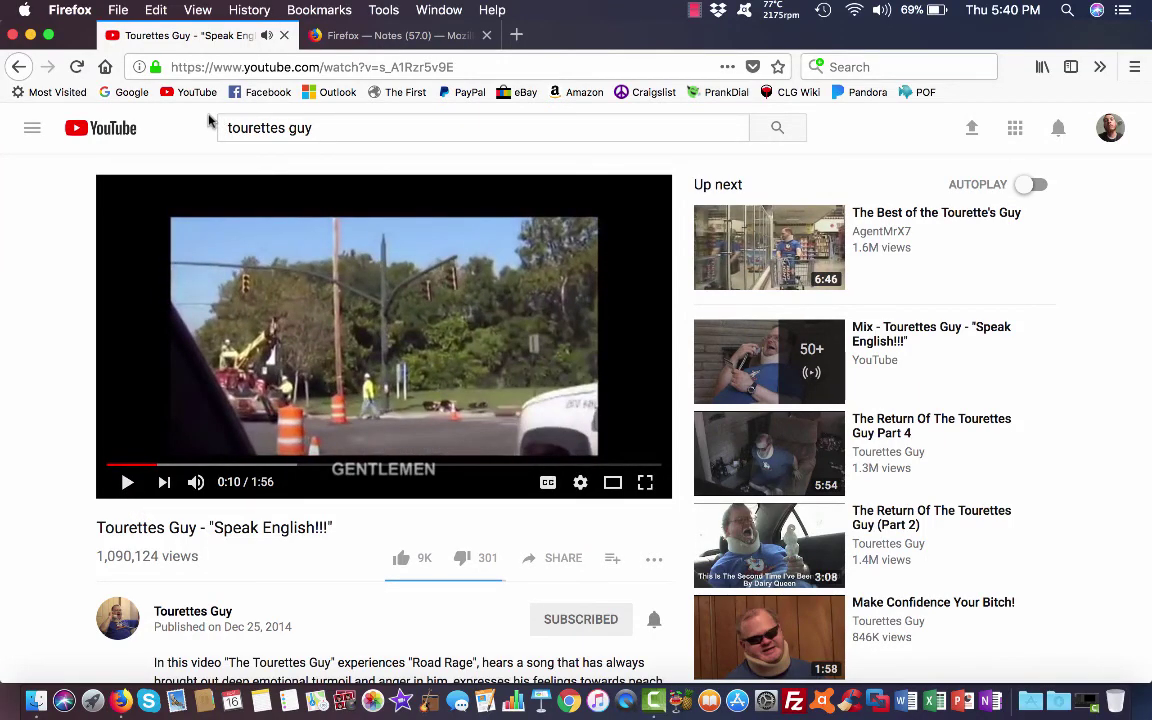
# Step: Return to the YouTube home page and switch to the Firefox 57.0 release notes tab
pyautogui.click(196, 93)
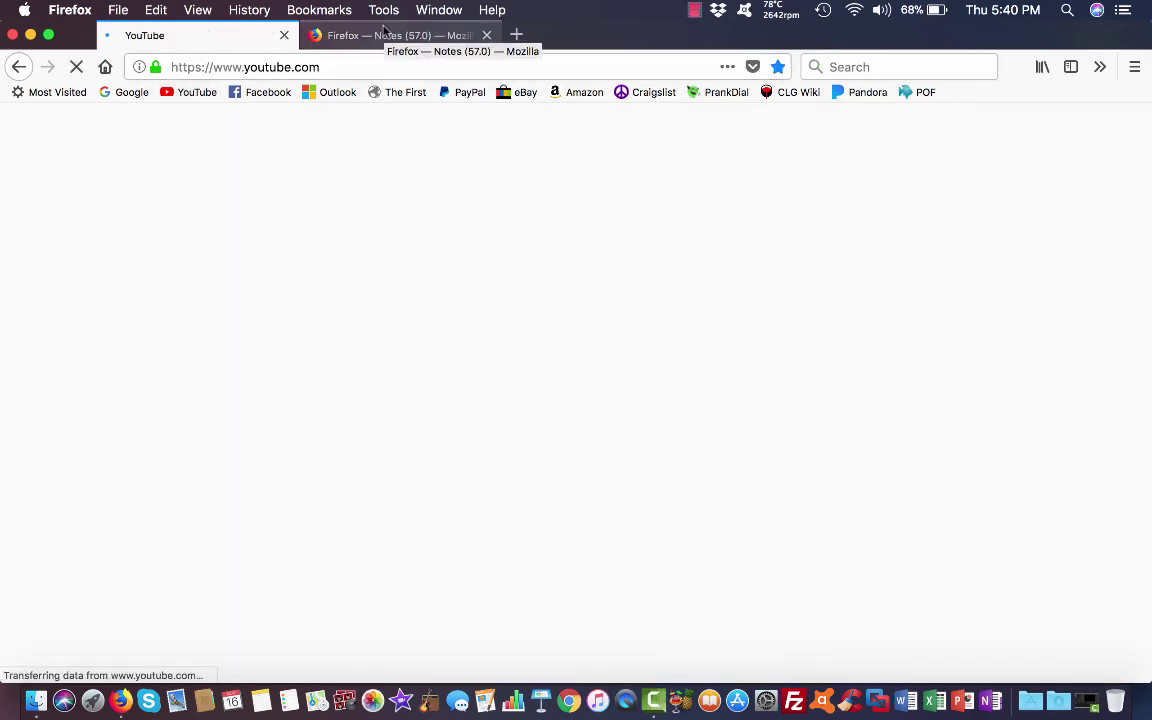
pyautogui.click(383, 30)
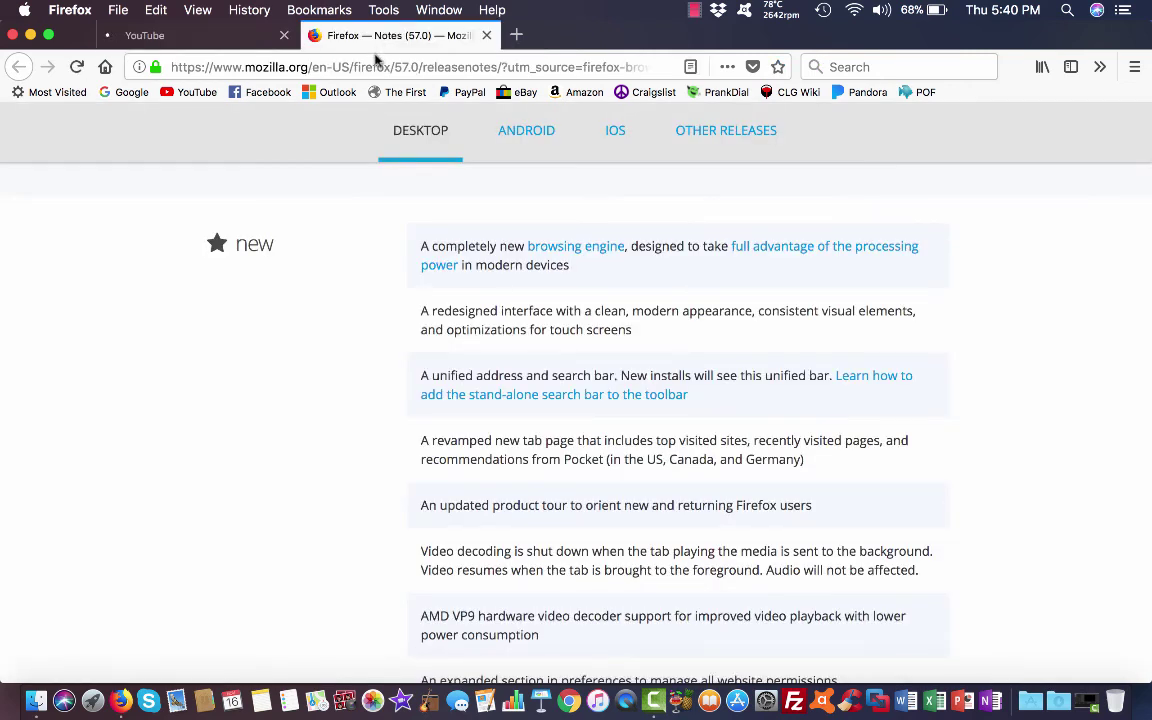